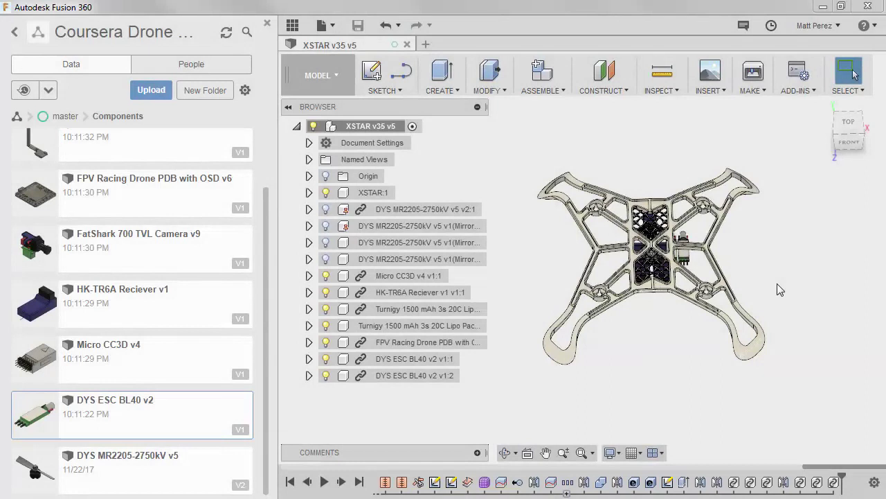
Collapse the Data panel so the XSTAR v35 drone canvas spans the full window
left_click(292, 26)
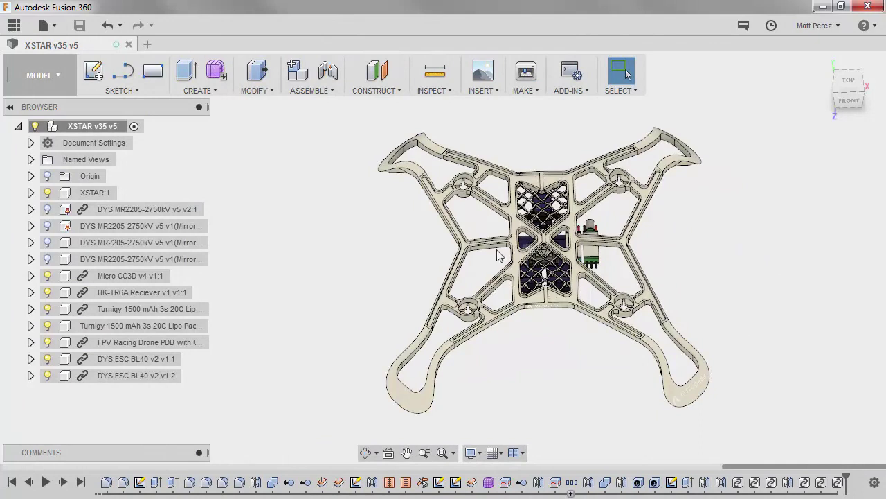
Make all four DYS MR2205 motors visible on the XSTAR frame
left_click(47, 209)
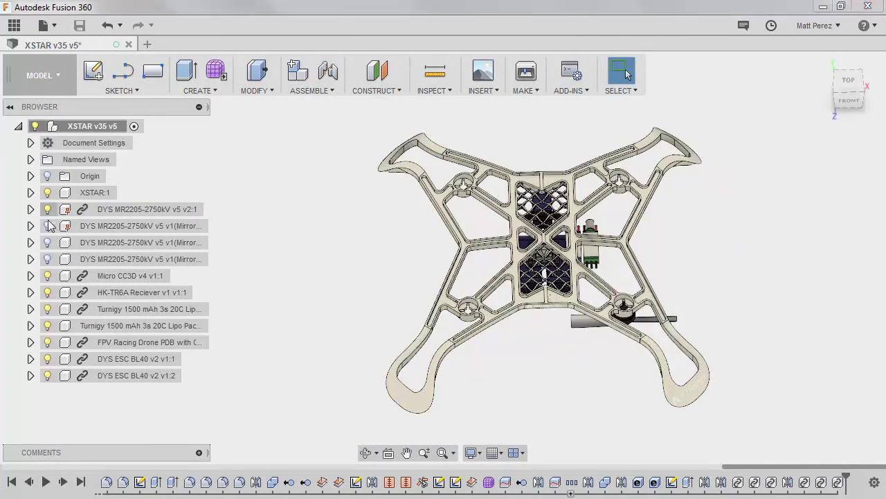
left_click(47, 226)
left_click(47, 242)
left_click(48, 259)
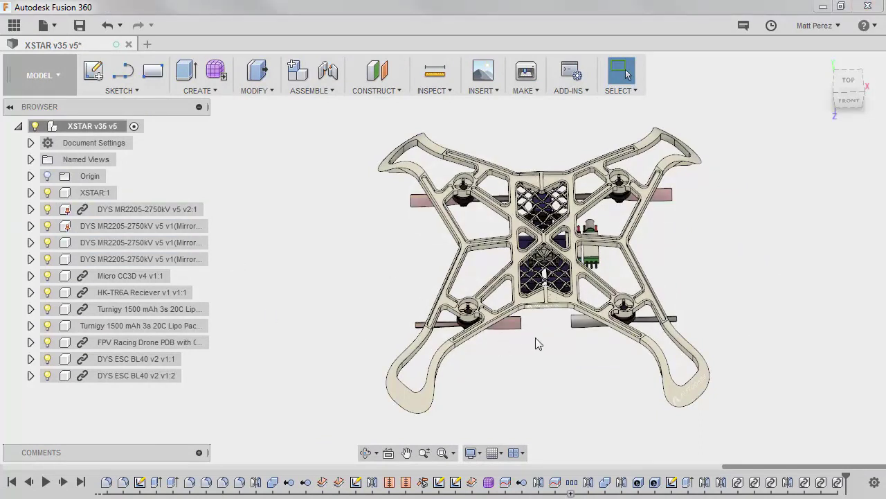
Orbit and zoom the drone, checking the front, top and bottom views
middle_click_drag(546, 360, 552, 332, "shift")
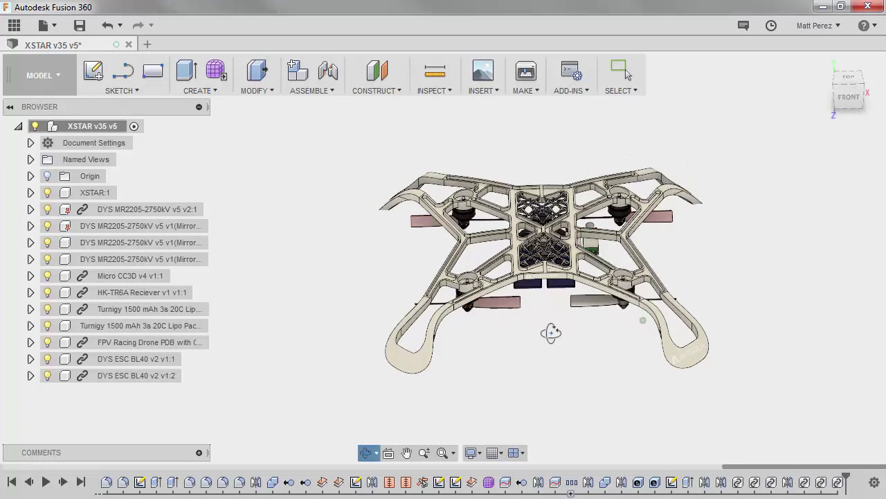
left_click(849, 95)
scroll(526, 284, "up", 5)
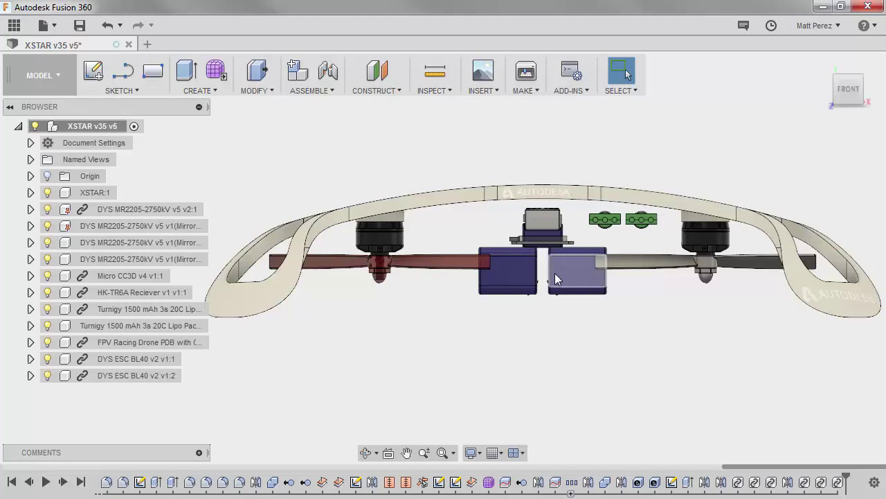
scroll(543, 228, "up", 5)
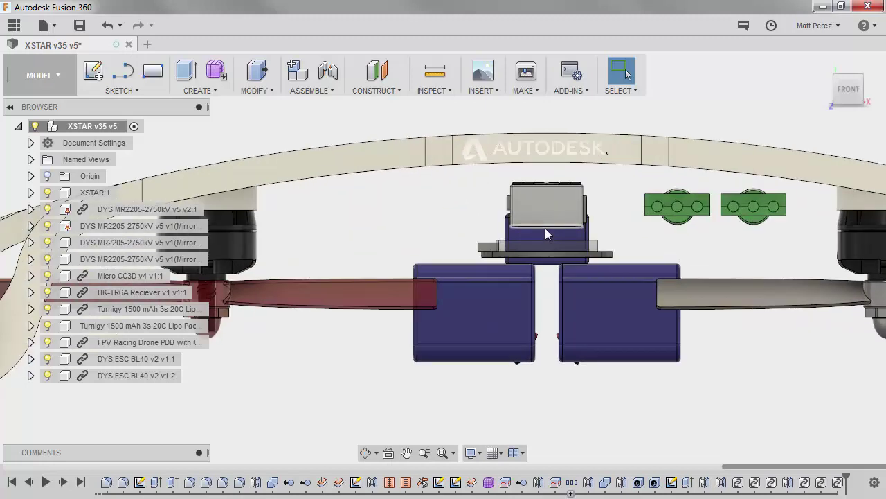
middle_click_drag(558, 235, 567, 217, "shift")
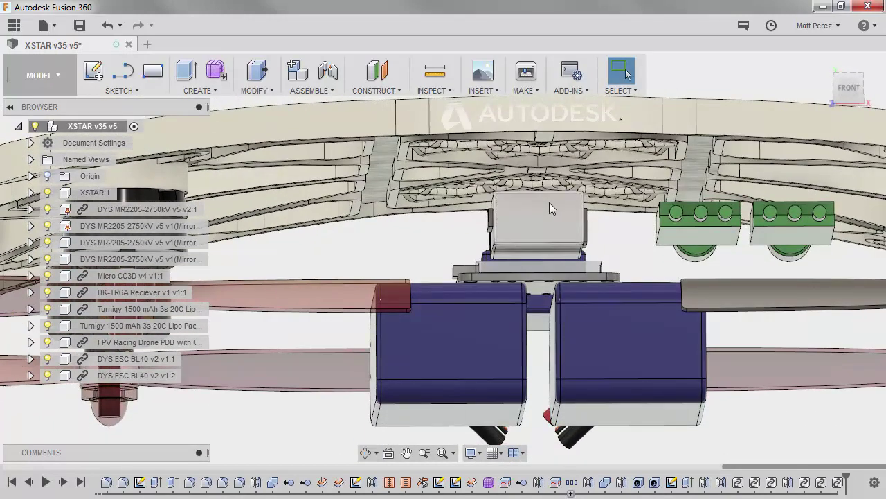
left_click(849, 88)
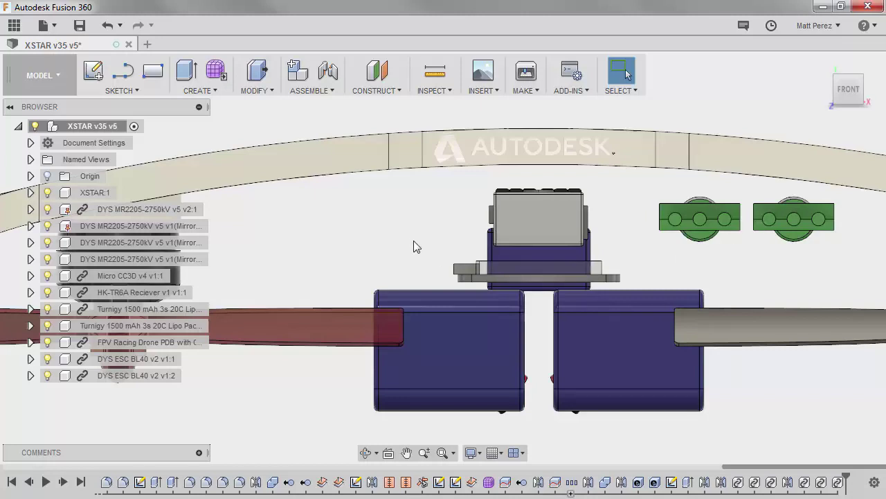
scroll(630, 245, "down", 3)
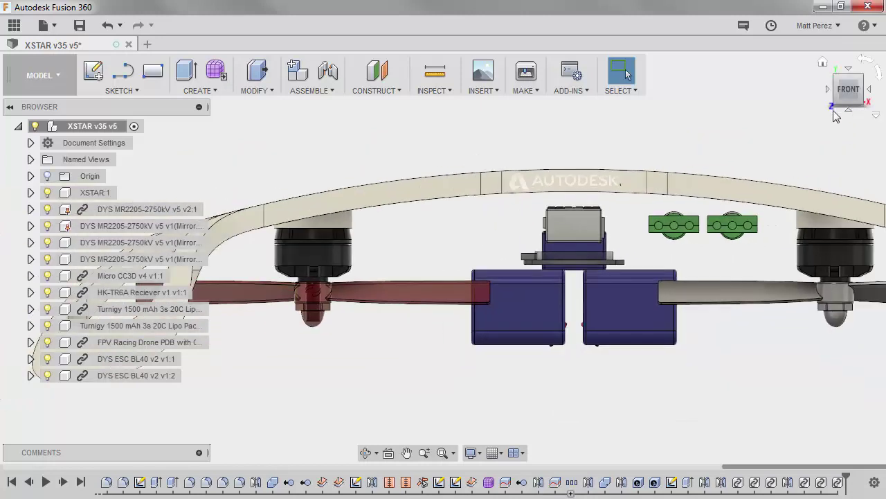
mouse_move(840, 111)
left_mouse_down()
mouse_move(835, 102)
mouse_move(850, 109)
left_mouse_up()
left_click(851, 110)
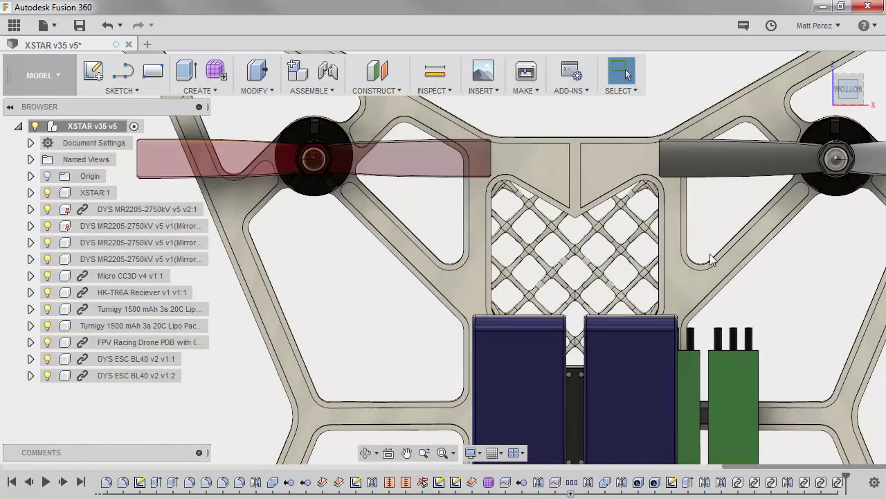
scroll(516, 310, "down", 5)
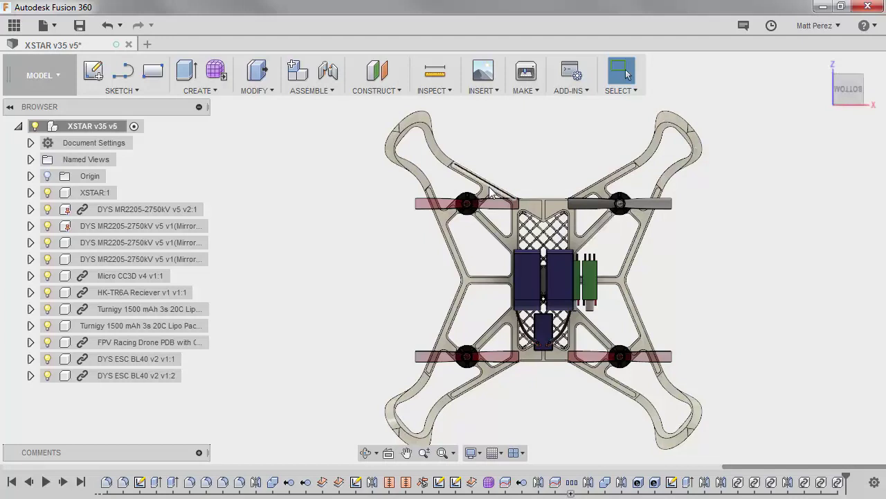
Read the centre frame top edge radius (492 mm) and receiver top face area (924 mm²)
scroll(574, 220, "up", 3)
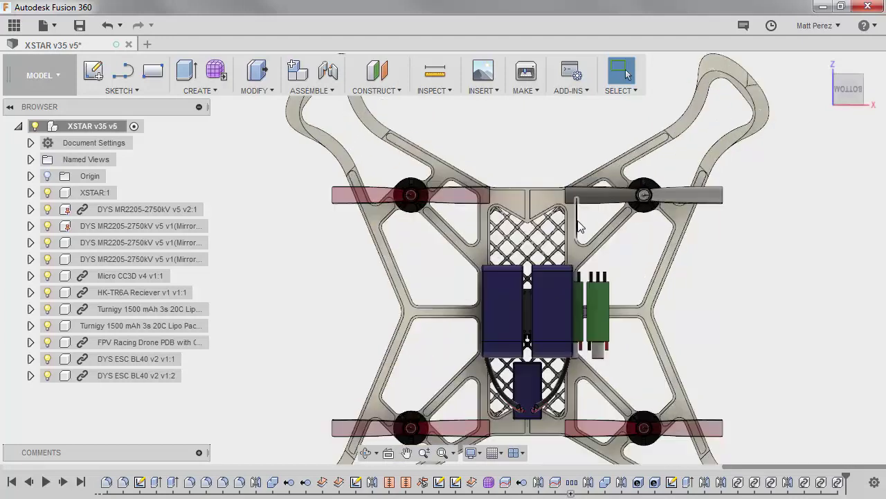
left_click(530, 188)
scroll(529, 188, "down", 3)
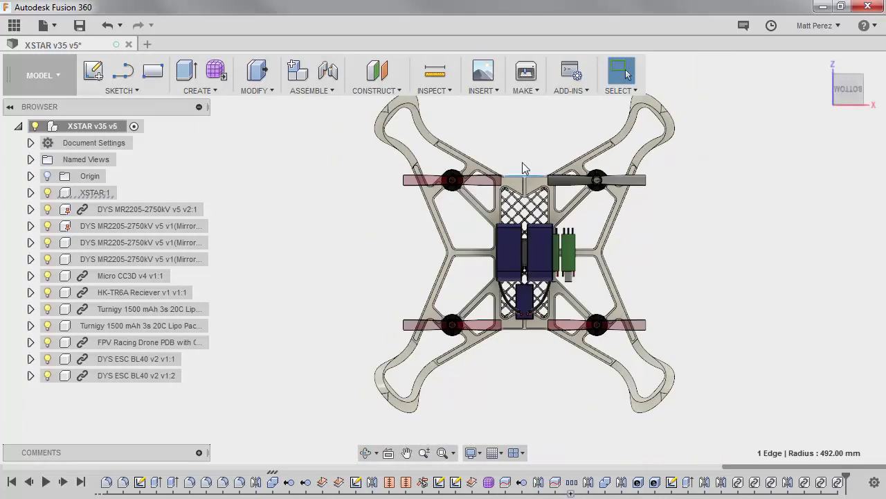
scroll(533, 334, "up", 4)
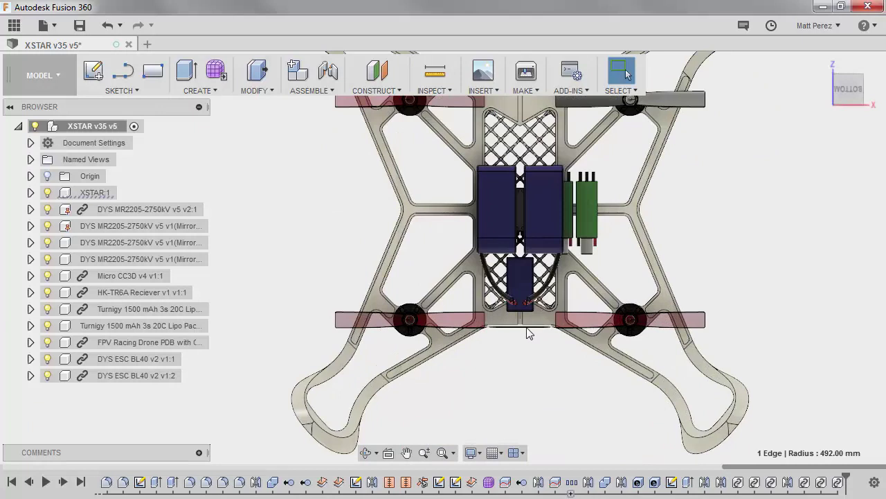
left_click(527, 284)
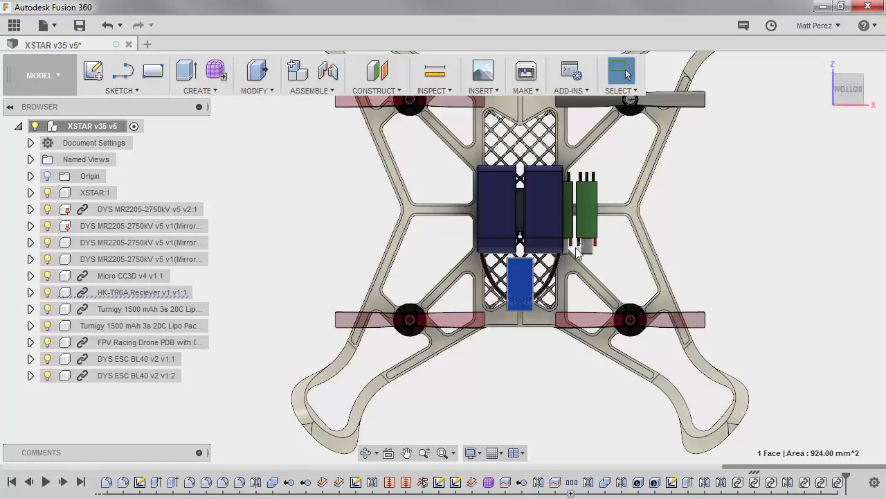
scroll(568, 217, "up", 2)
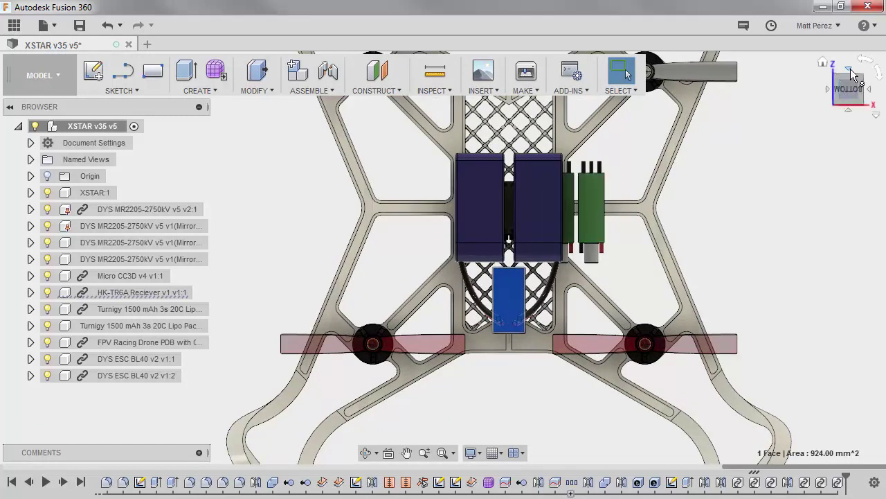
left_click(854, 71)
scroll(534, 261, "up", 6)
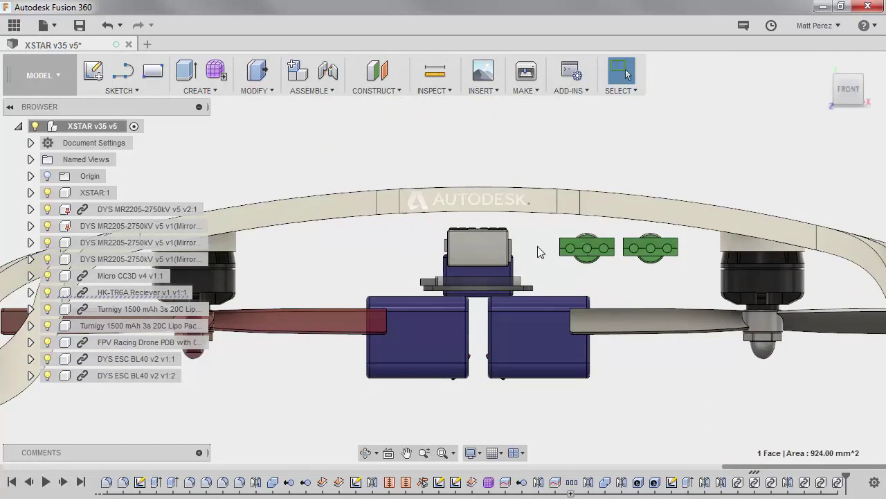
left_click(578, 248)
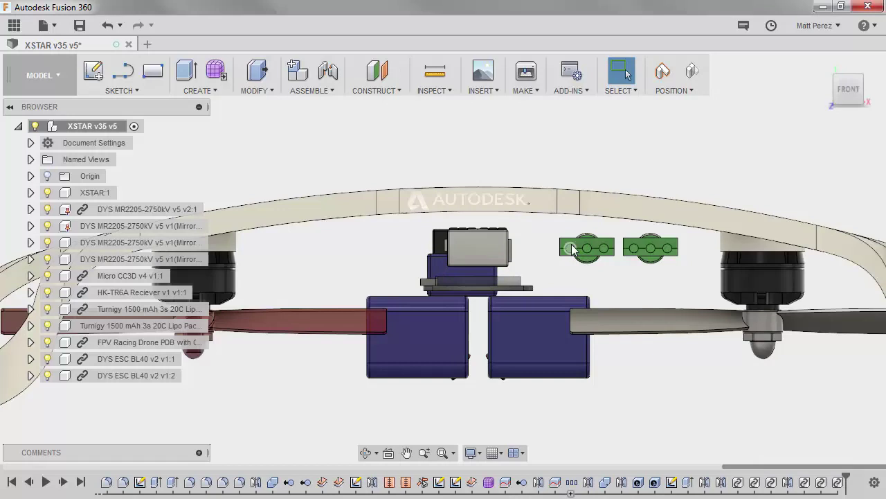
key("ctrl+z")
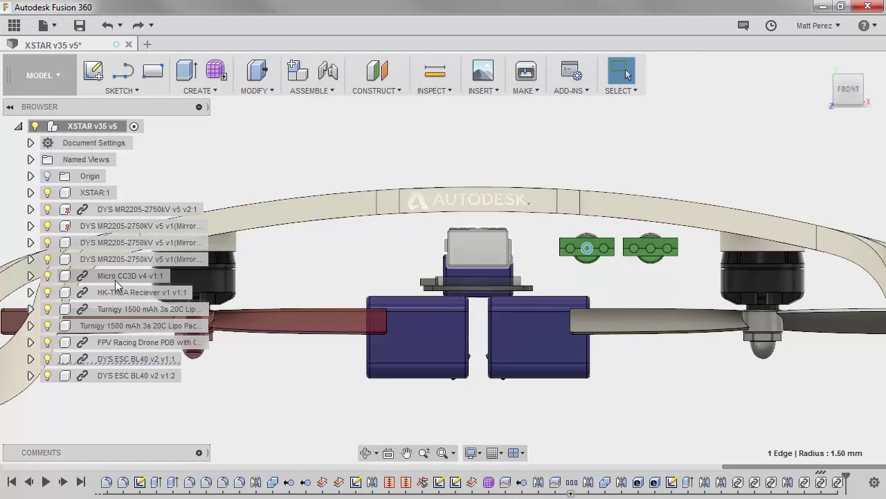
left_click(113, 359)
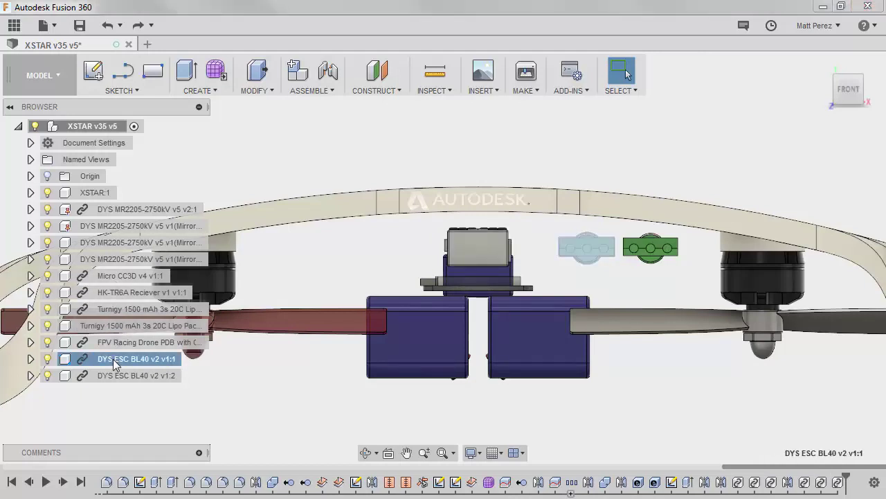
left_click(116, 376, "shift")
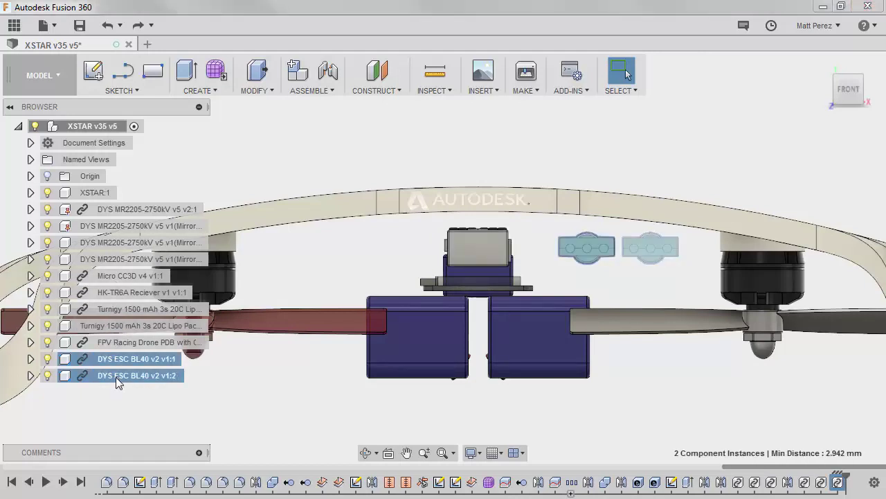
left_click_drag(593, 250, 565, 243)
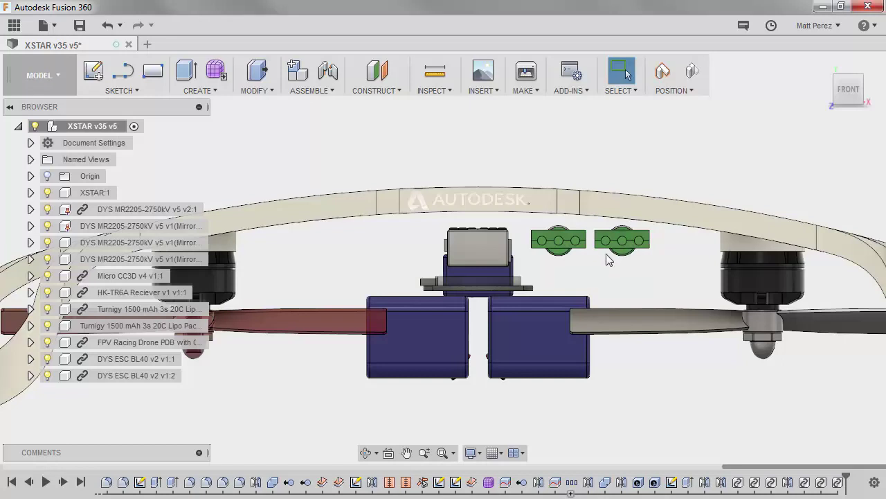
left_click(662, 73)
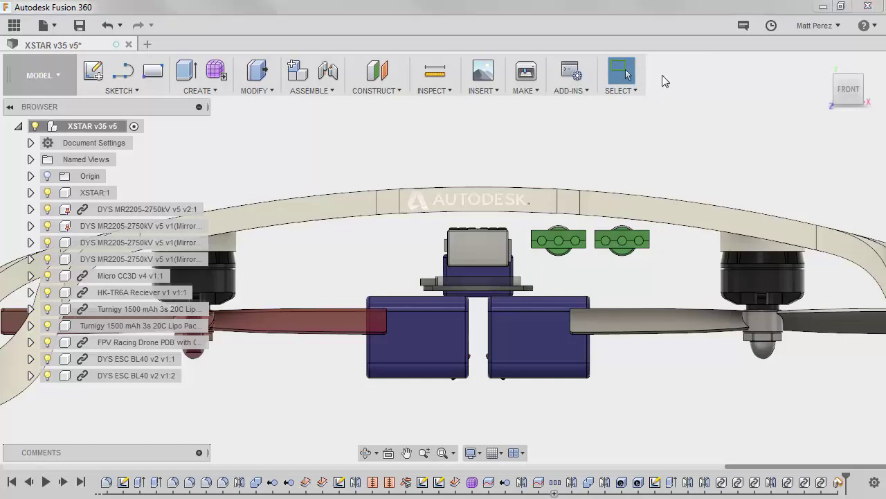
left_click_drag(611, 242, 598, 262)
left_click(693, 74)
scroll(622, 399, "down", 3)
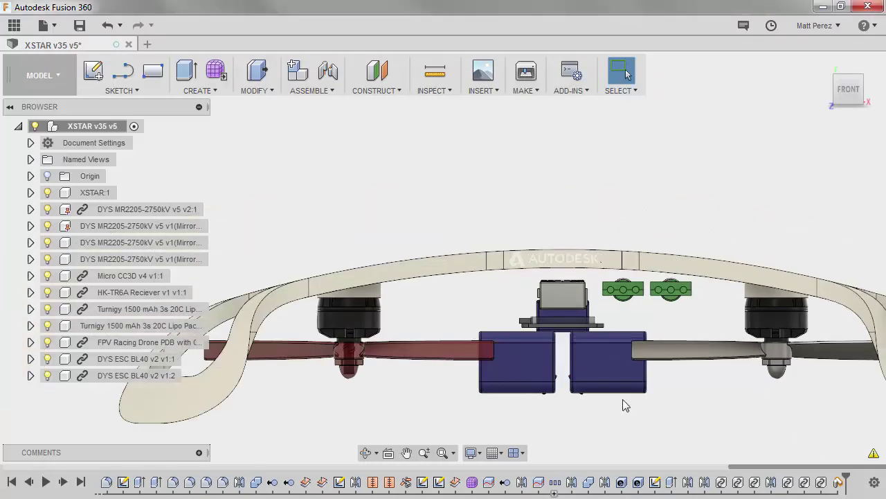
scroll(598, 385, "up", 3)
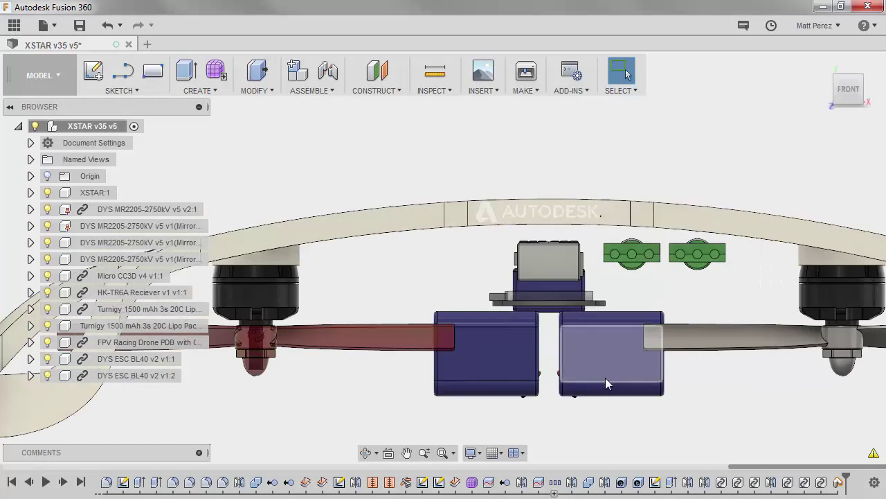
left_click_drag(605, 377, 610, 396)
left_click(694, 77)
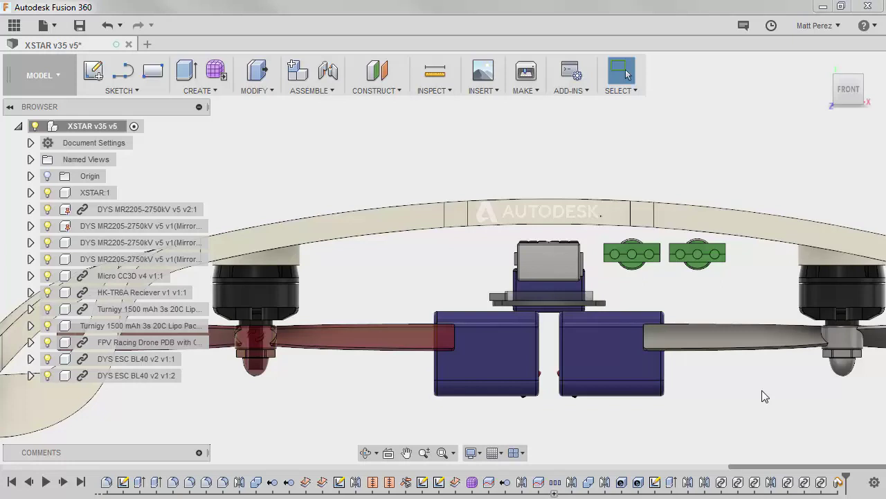
scroll(703, 270, "down", 2)
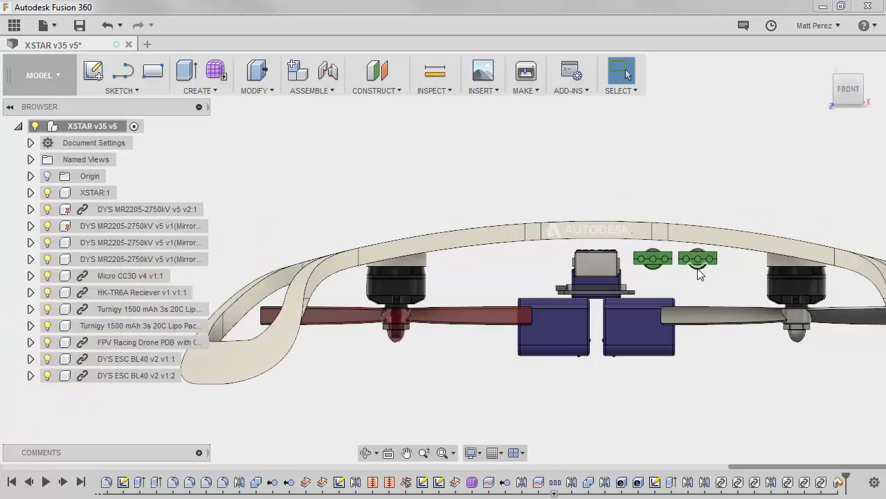
View the drone from below and show the mirrored DYS motor's Prop Path body
left_click(848, 111)
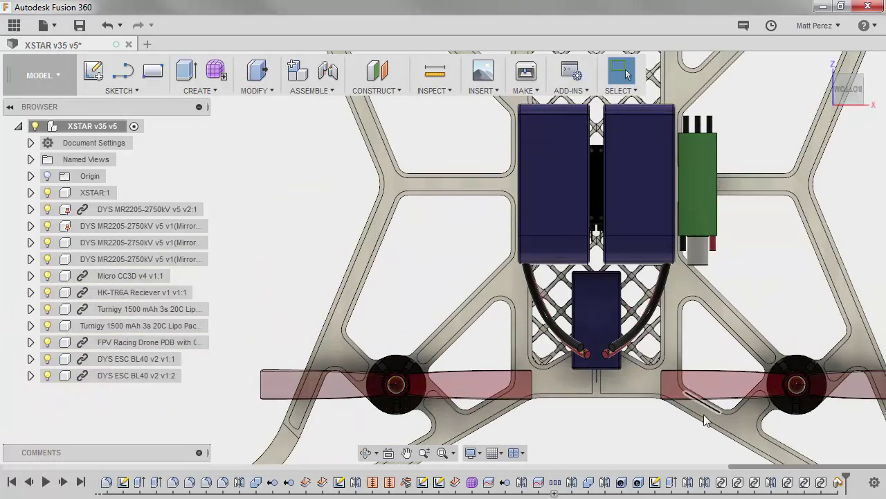
left_click(705, 384)
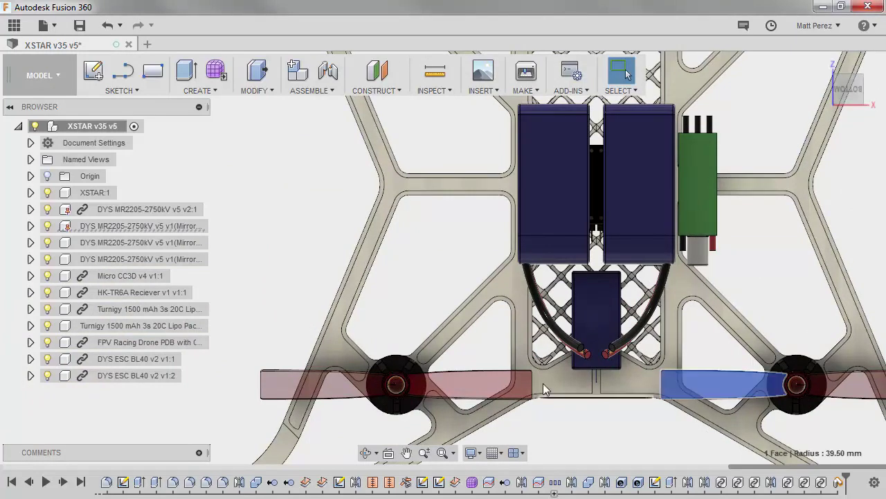
left_click(30, 226)
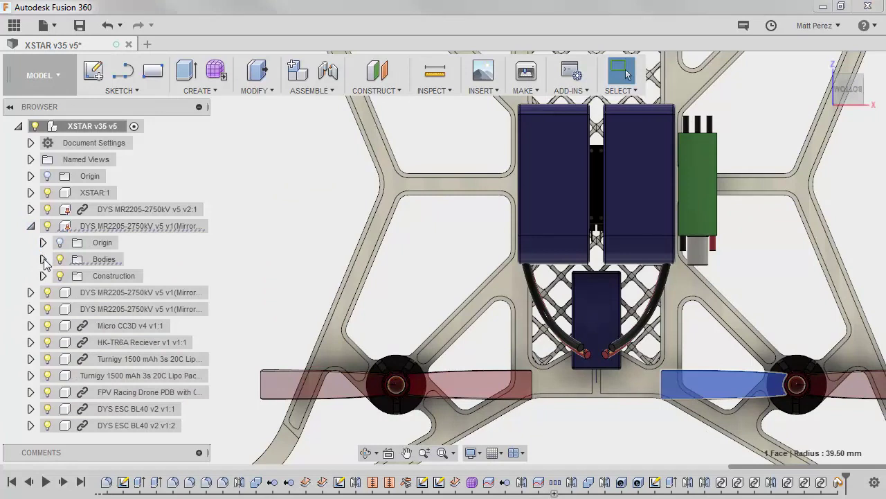
left_click(43, 259)
left_click(72, 308)
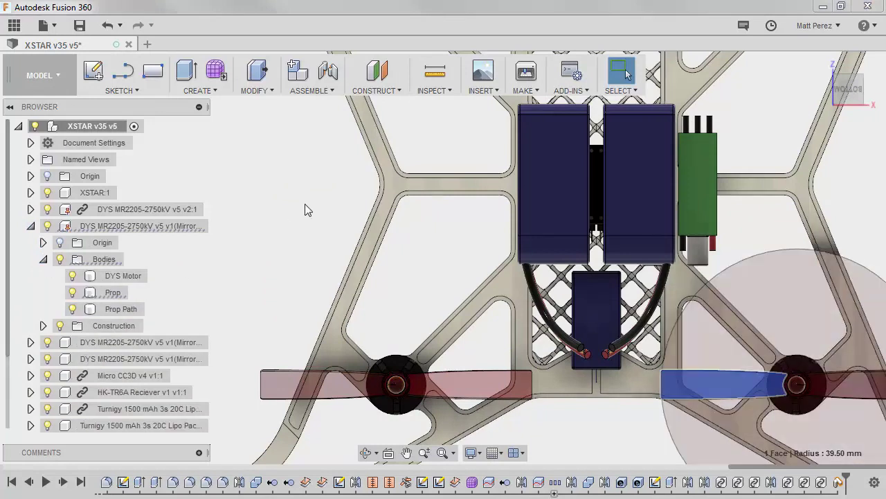
left_click(306, 207)
Zoom around the frame, selecting its right face and a small arc edge
scroll(306, 207, "down", 3)
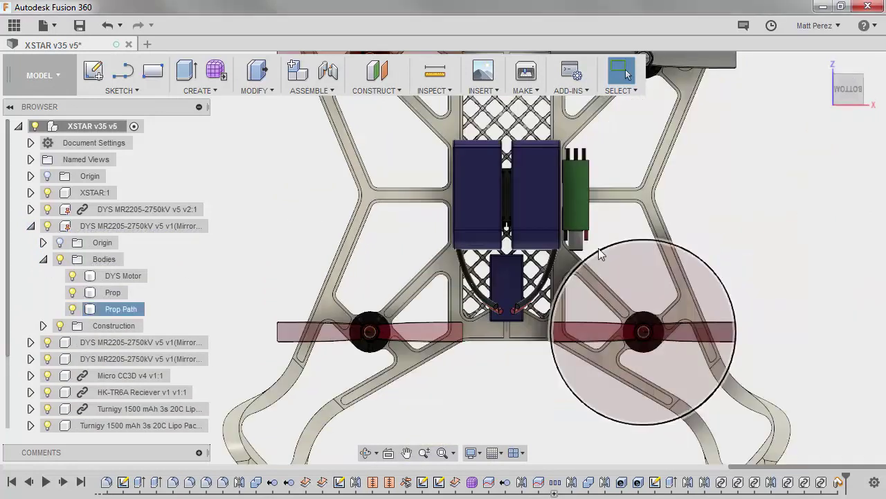
scroll(615, 240, "up", 3)
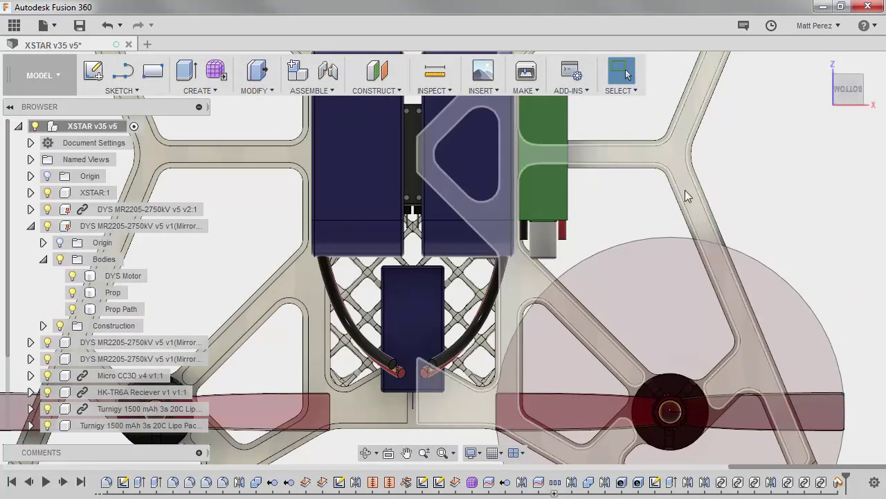
scroll(625, 203, "down", 5)
scroll(627, 205, "up", 2)
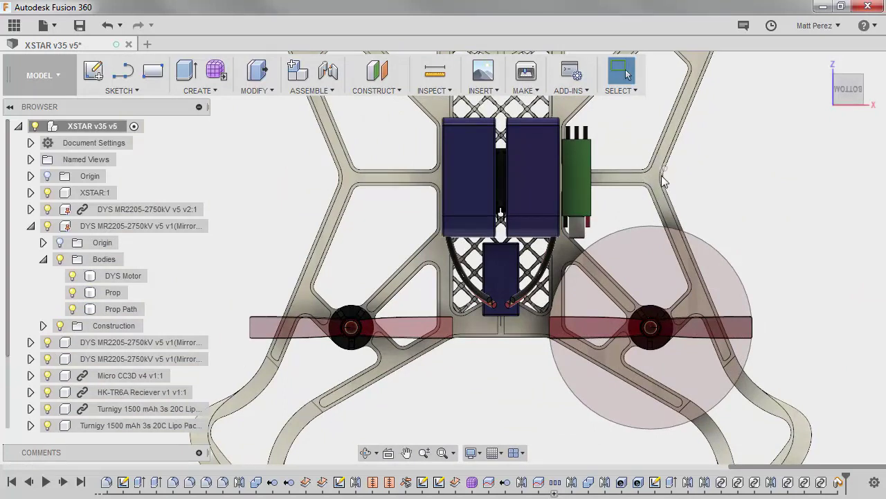
scroll(658, 178, "down", 2)
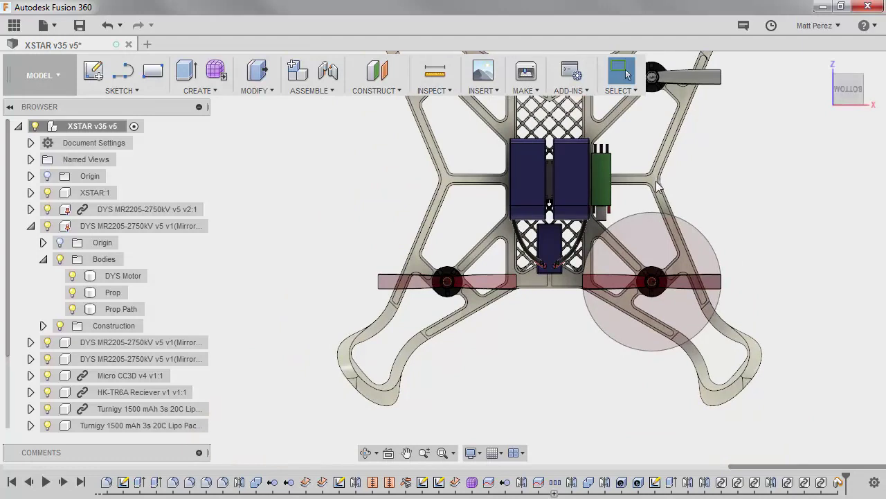
left_click(651, 179)
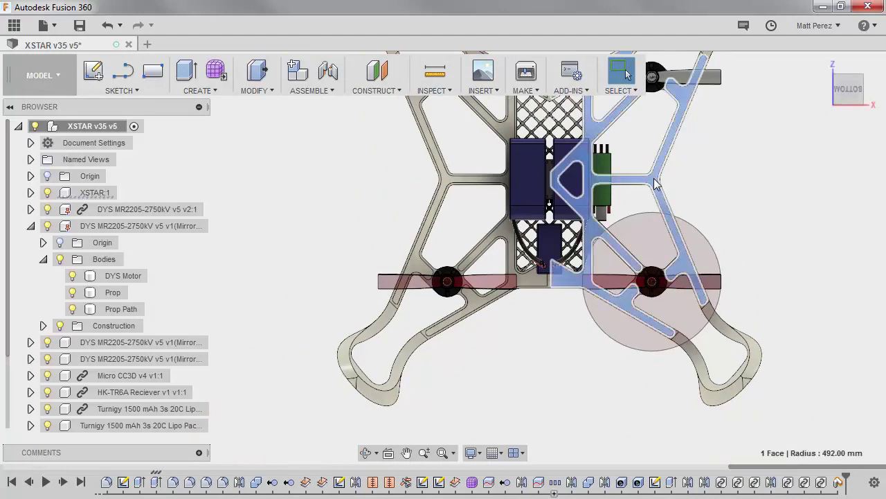
left_click(439, 179)
Select frame faces near the battery and right arm, then clear the selection
scroll(478, 191, "down", 2)
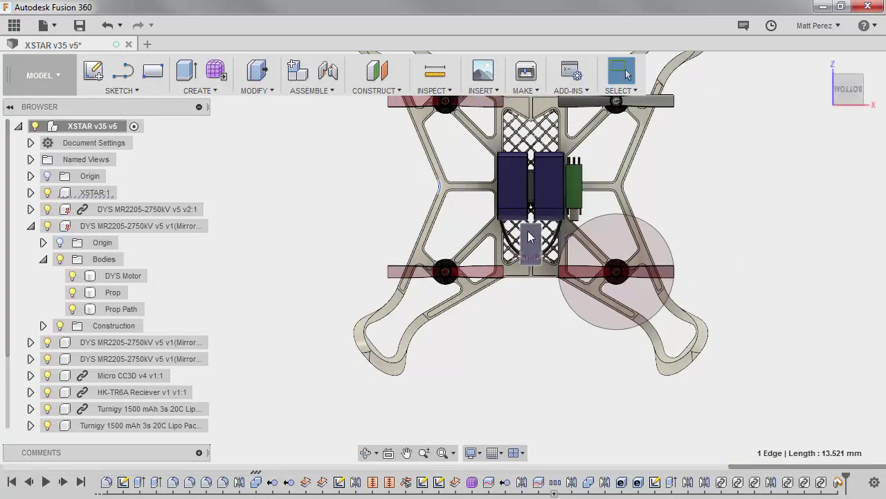
scroll(495, 224, "up", 5)
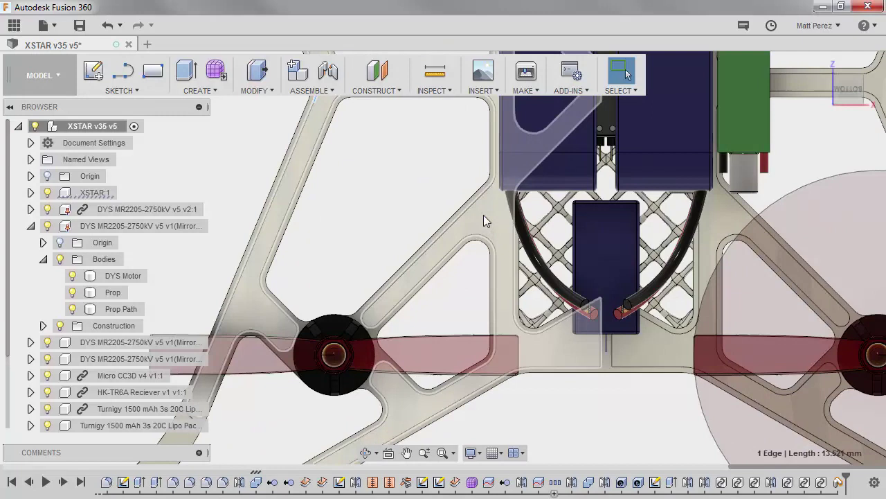
left_click(483, 214)
left_click(722, 220)
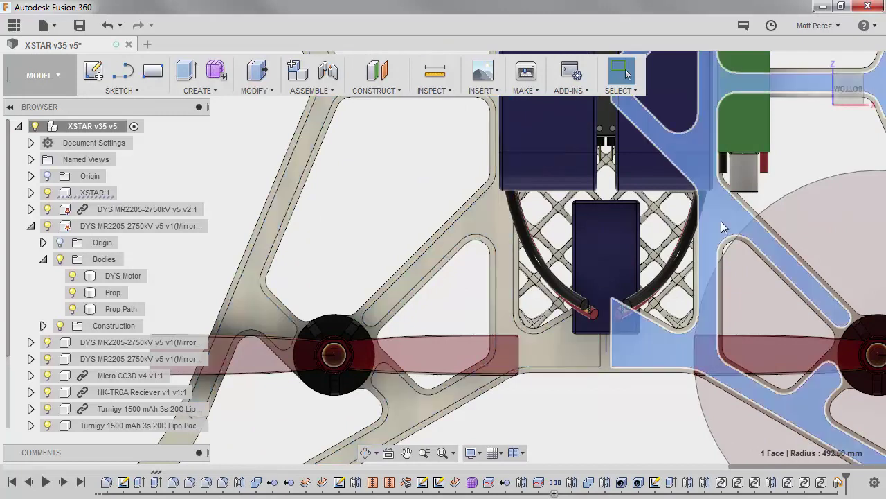
scroll(722, 218, "down", 5)
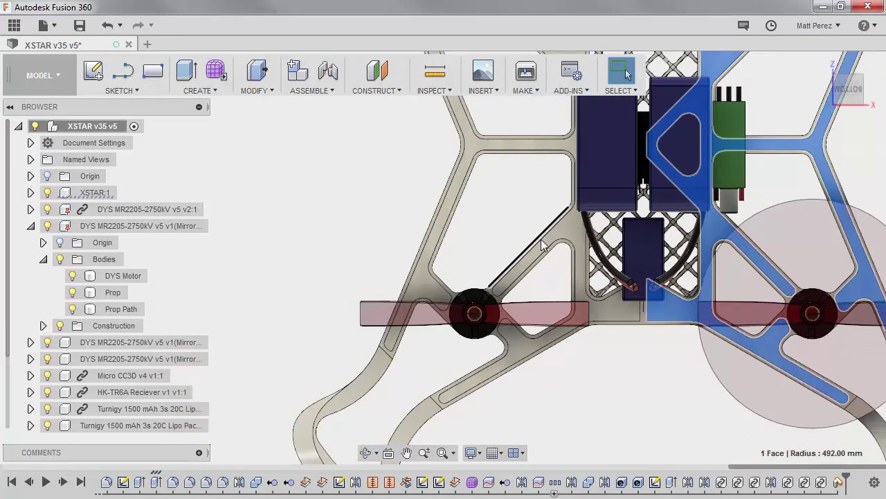
scroll(567, 192, "down", 1)
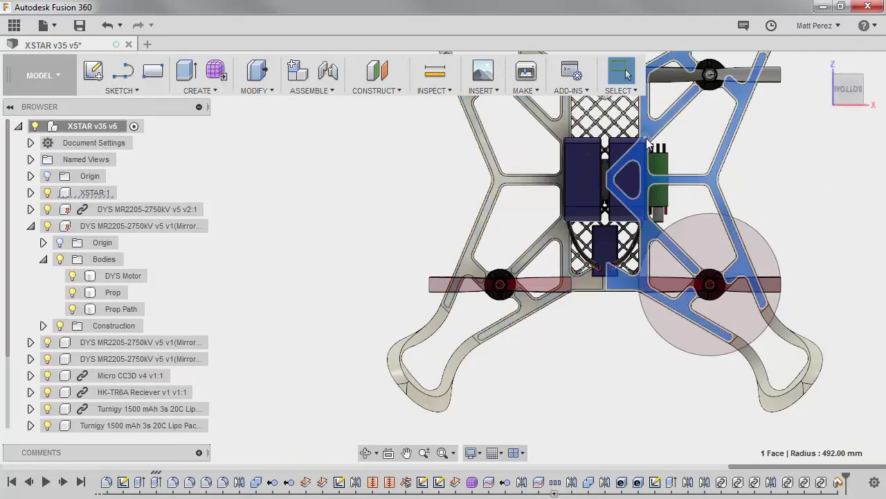
left_click(678, 147)
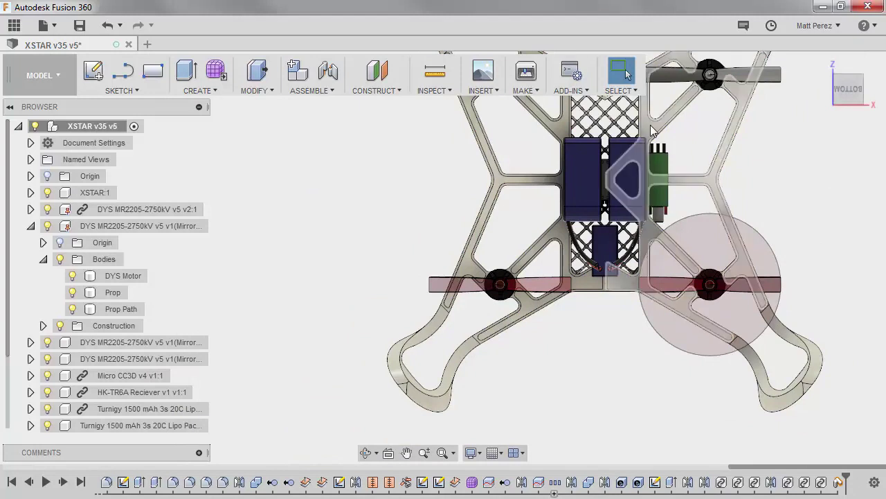
left_click(651, 128)
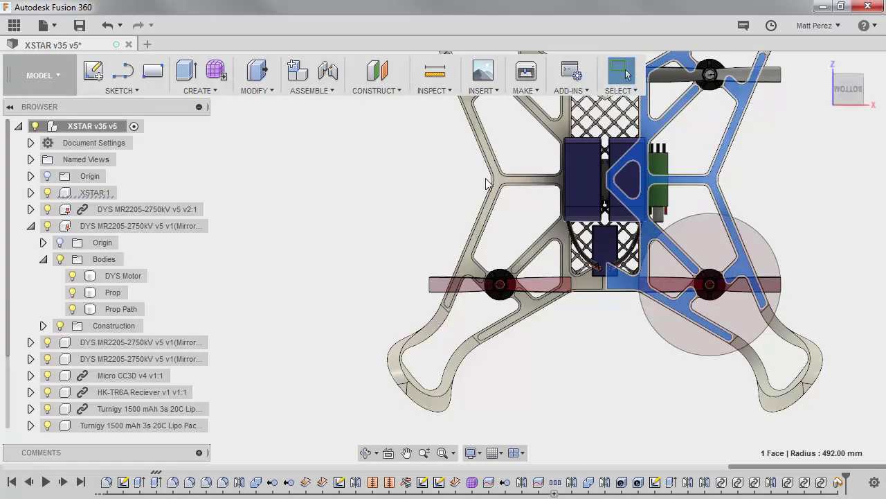
left_click(521, 217)
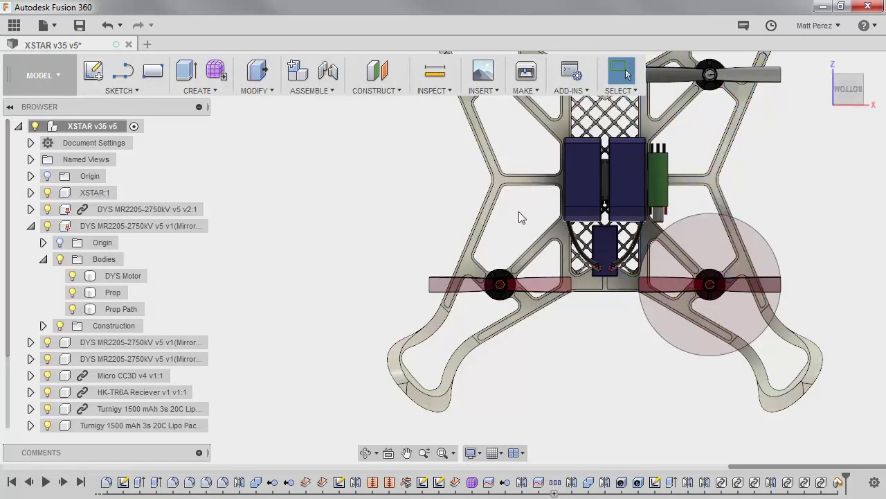
Activate XSTAR:1, collapse the DYS motor node and expand XSTAR:1 to list its bodies
mouse_move(125, 197)
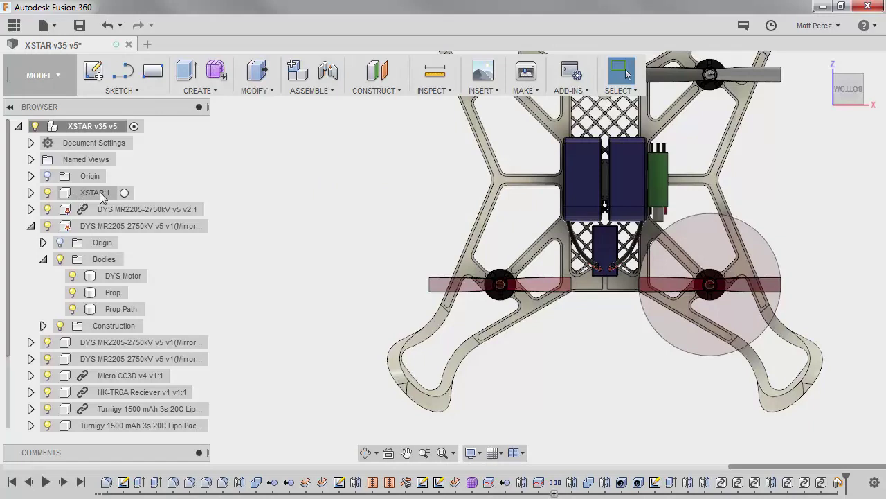
left_click(124, 196)
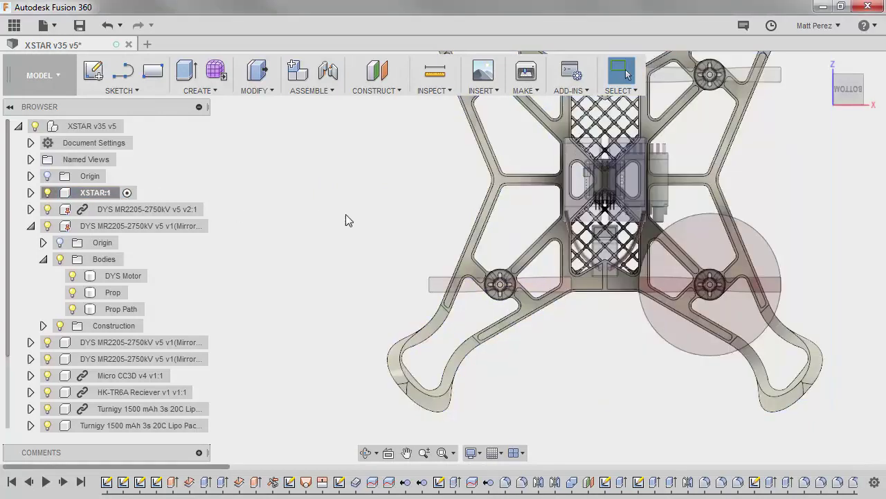
scroll(482, 329, "down", 5)
scroll(598, 249, "up", 2)
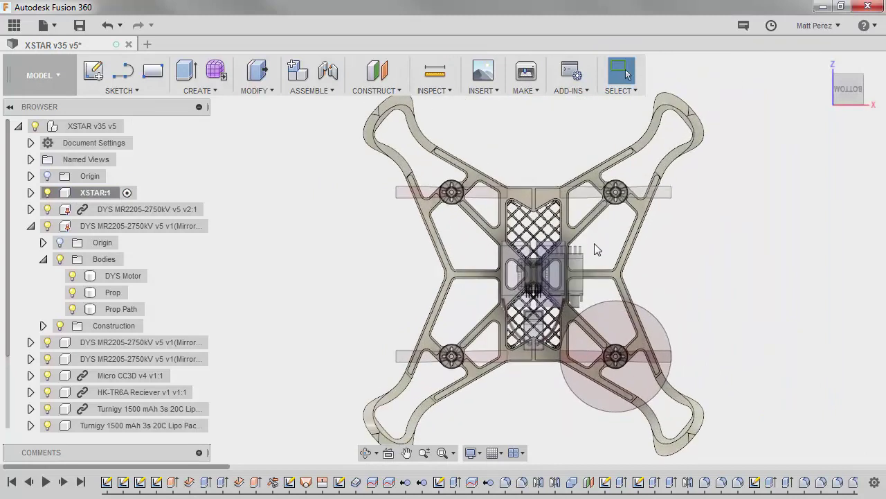
left_click(30, 225)
left_click(31, 193)
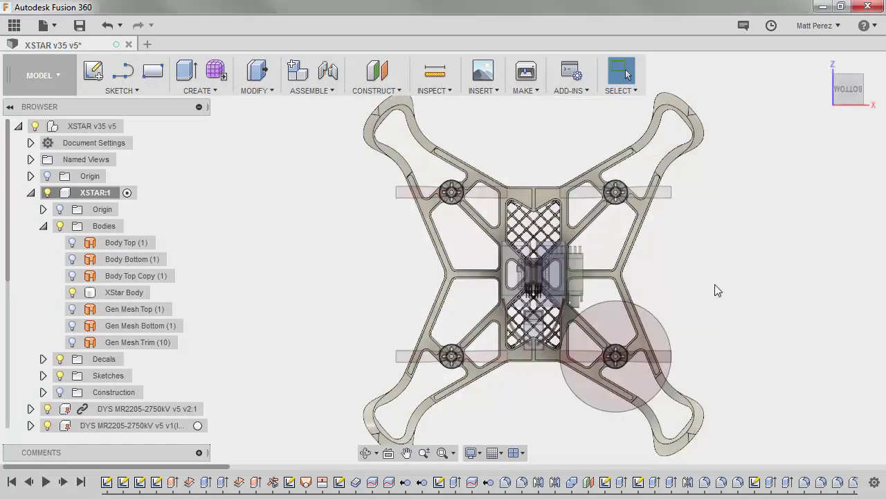
left_click(127, 194)
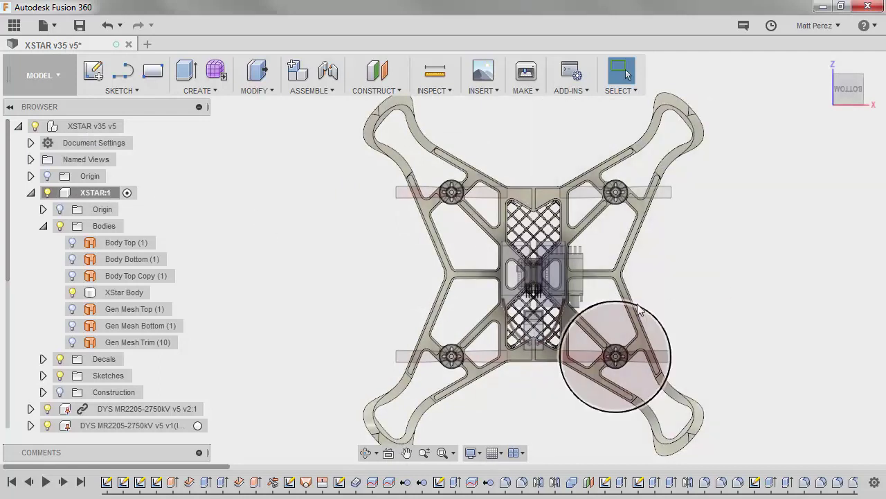
scroll(597, 298, "up", 5)
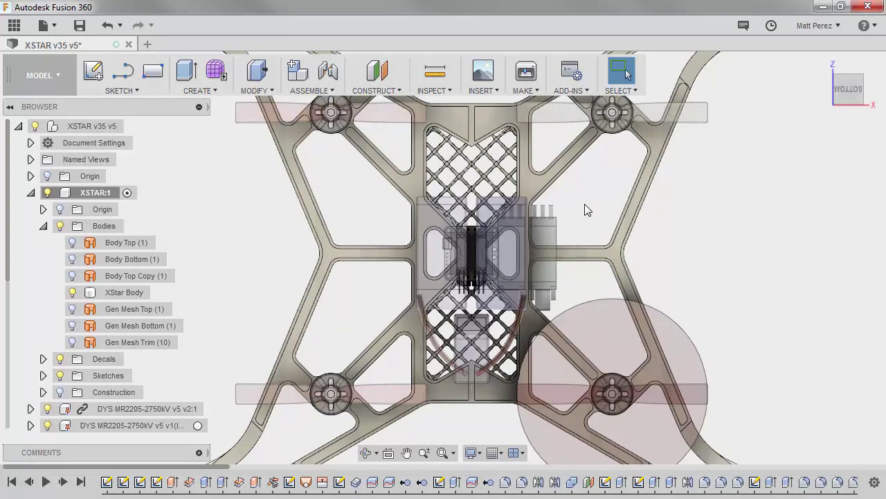
scroll(634, 266, "down", 2)
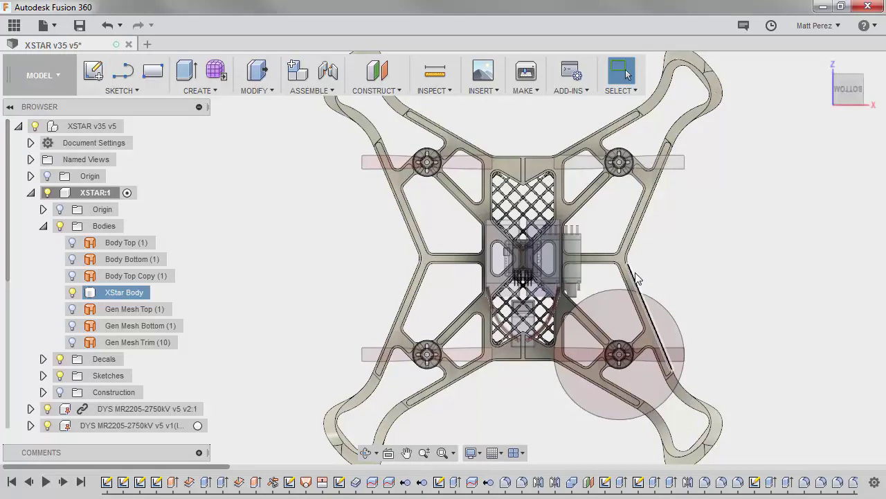
left_click(562, 216)
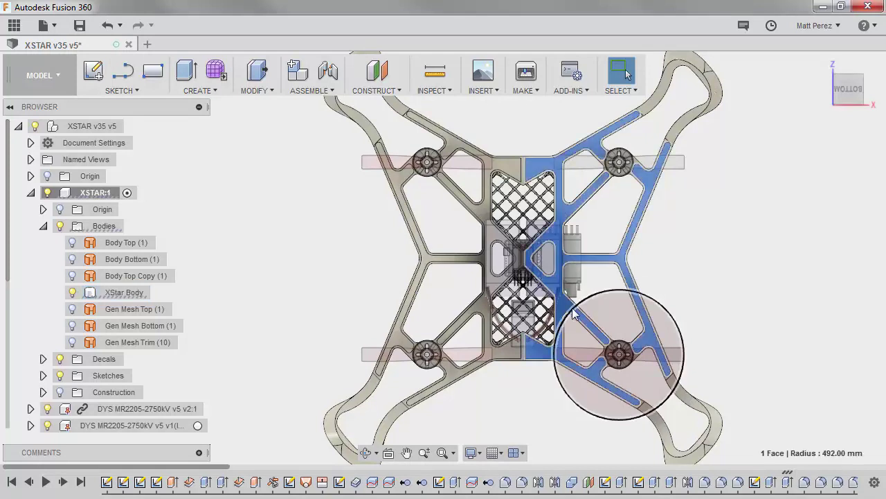
left_click(607, 215)
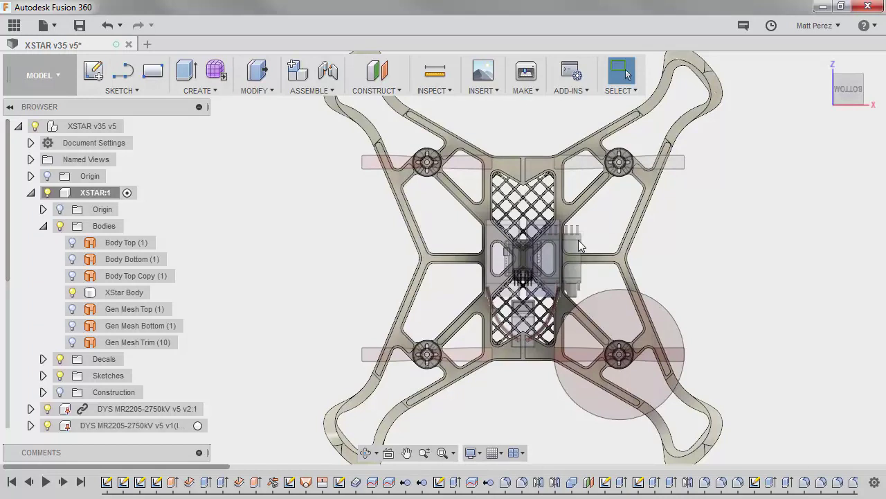
left_click(576, 215)
scroll(567, 216, "up", 3)
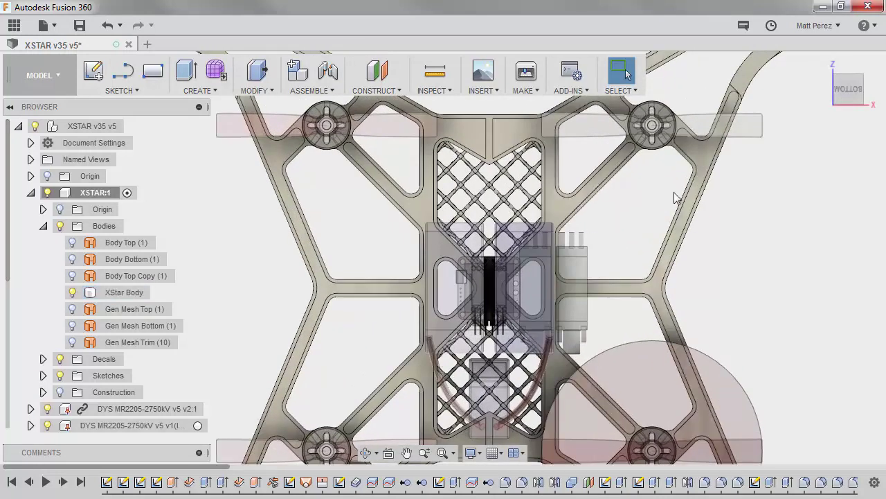
scroll(557, 204, "up", 2)
scroll(557, 203, "up", 3)
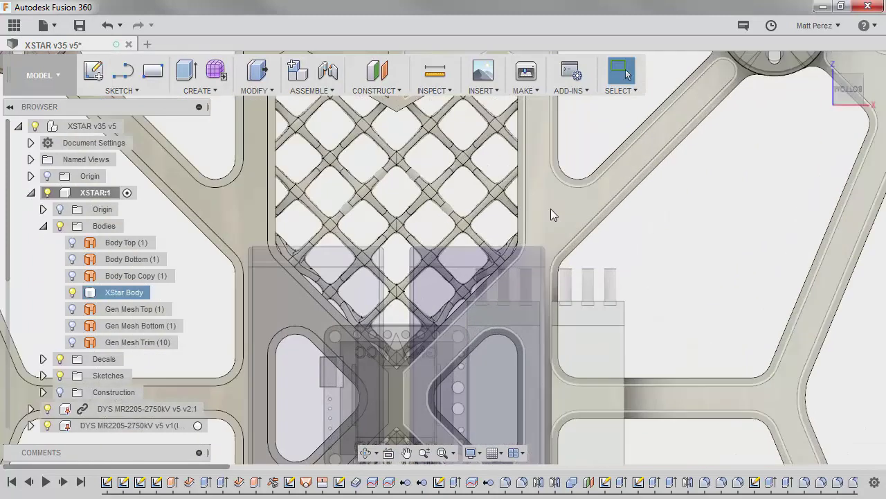
key("Escape")
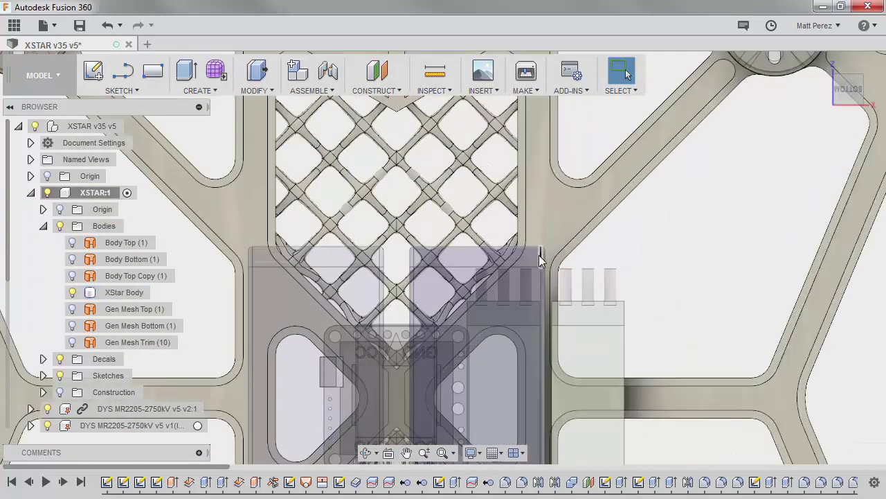
left_click(551, 257)
Hide the Turnigy battery pack and both DYS ESC BL40 boards, then start a new sketch
left_click(43, 226)
scroll(47, 238, "down", 2)
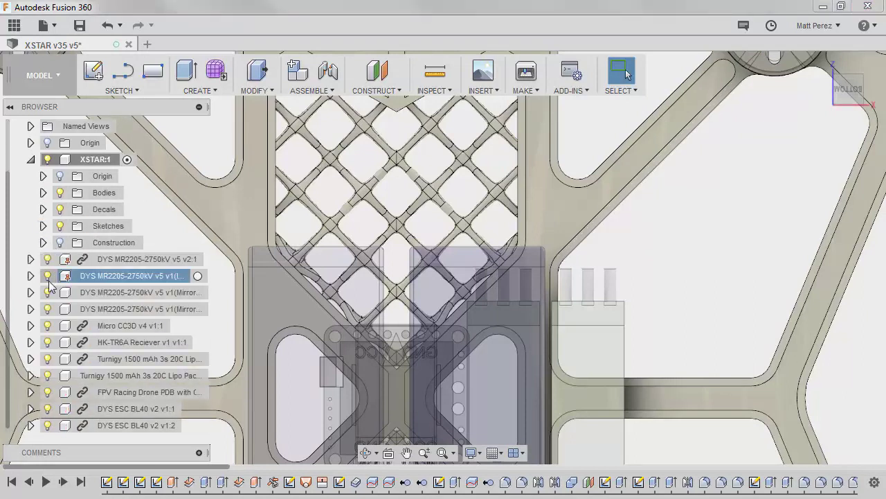
left_click(47, 360)
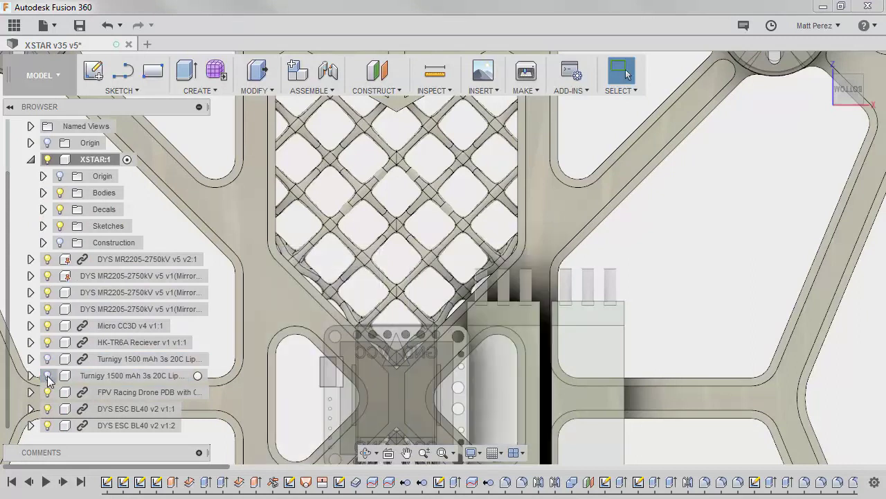
left_click(47, 409)
left_click(47, 425)
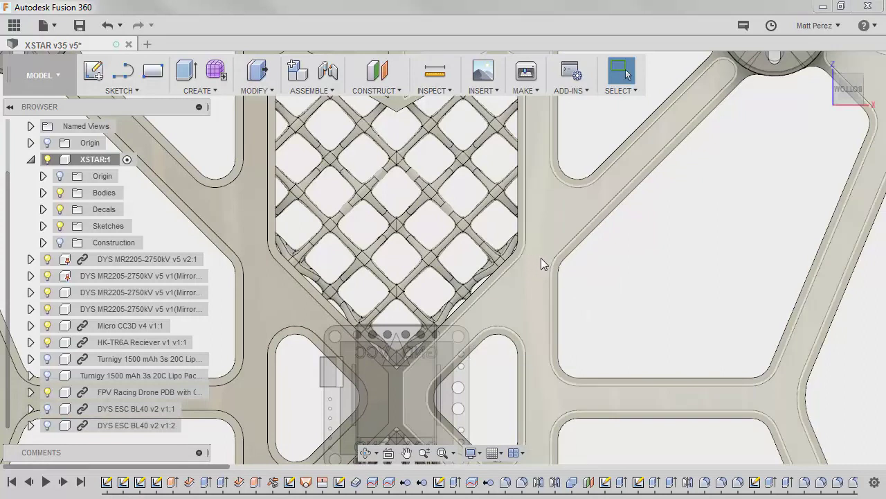
key("m")
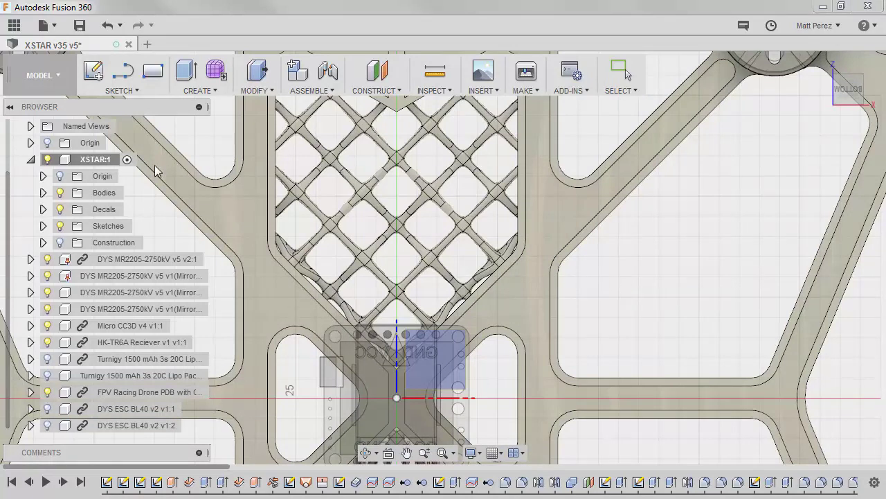
Start the sketch on the XZ plane and project three frame rib corner arcs
left_click(42, 176)
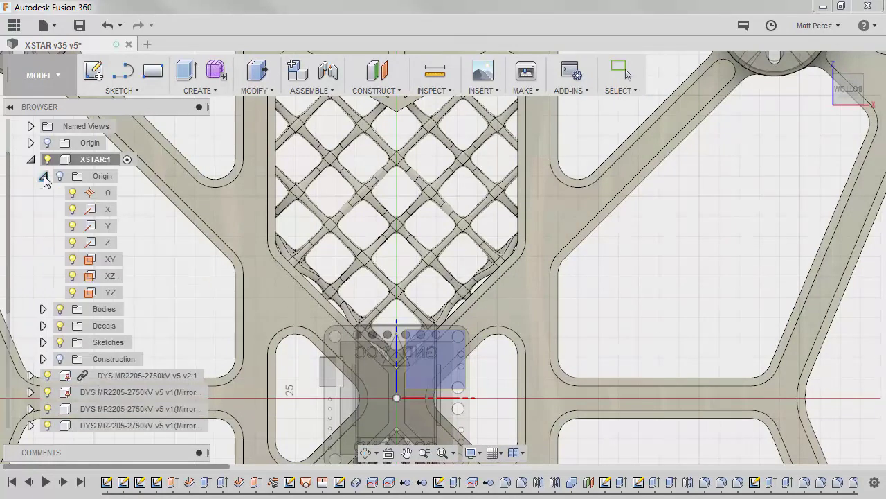
left_click(111, 276)
key("p")
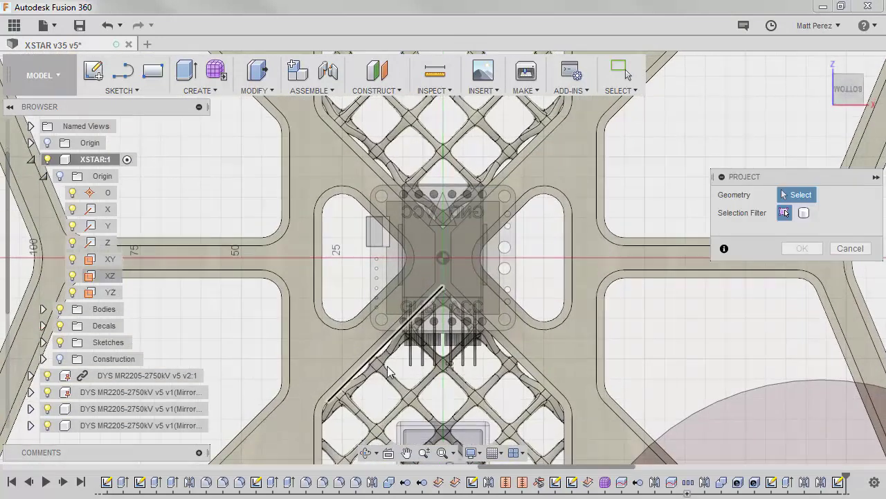
scroll(521, 235, "up", 5)
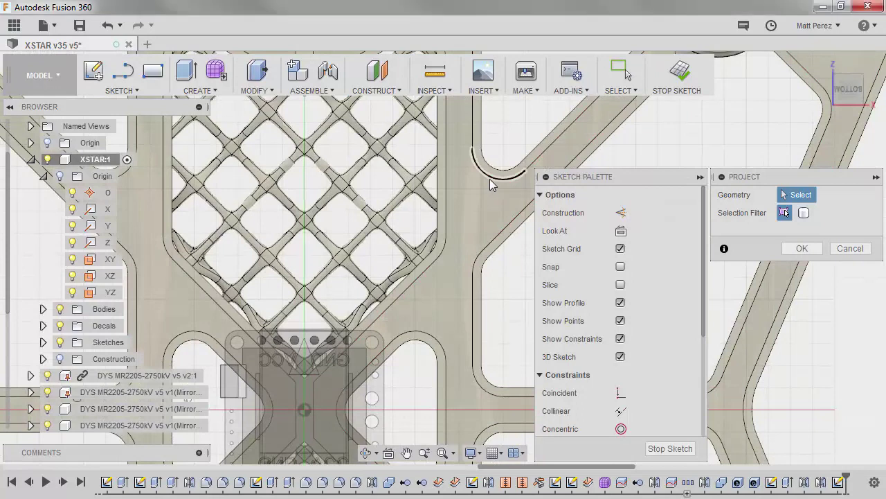
left_click(490, 179)
left_click(444, 248)
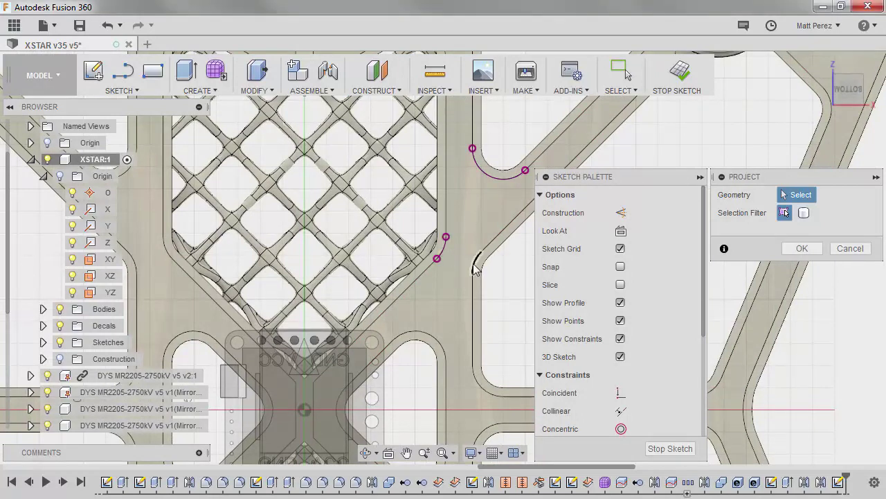
left_click(477, 264)
Project the junction's upper, lower and right corner arcs and finish the projection
scroll(467, 260, "down", 6)
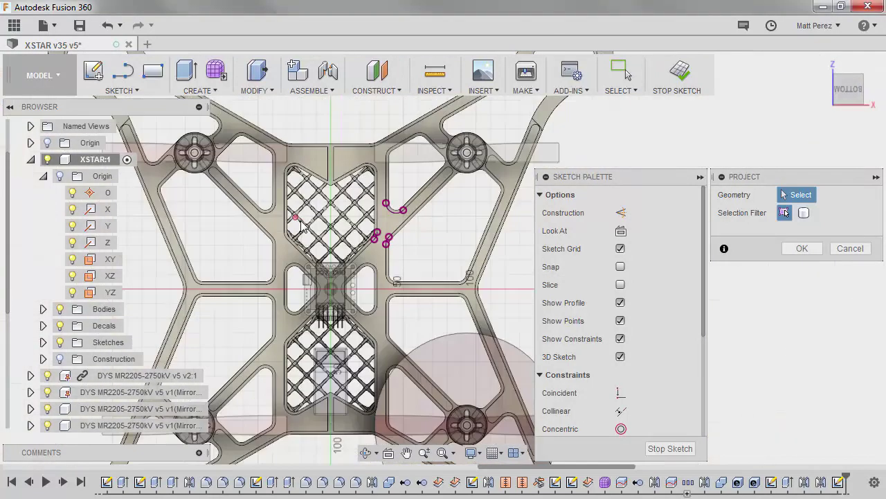
scroll(429, 287, "up", 4)
scroll(428, 284, "up", 3)
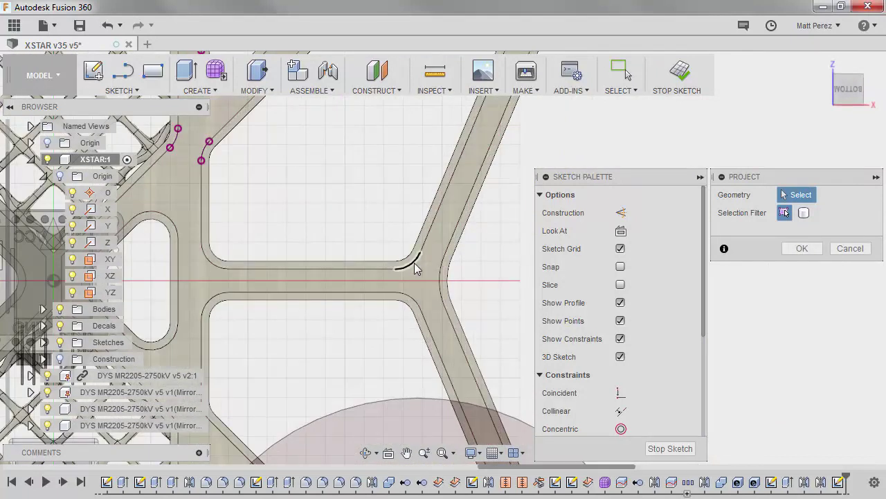
left_click(409, 261)
left_click(412, 301)
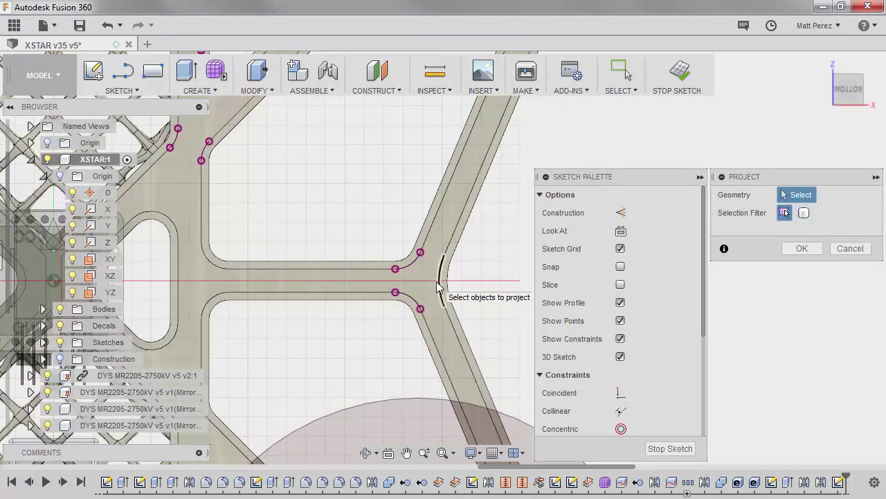
left_click(441, 290)
left_click(816, 254)
scroll(426, 291, "up", 3)
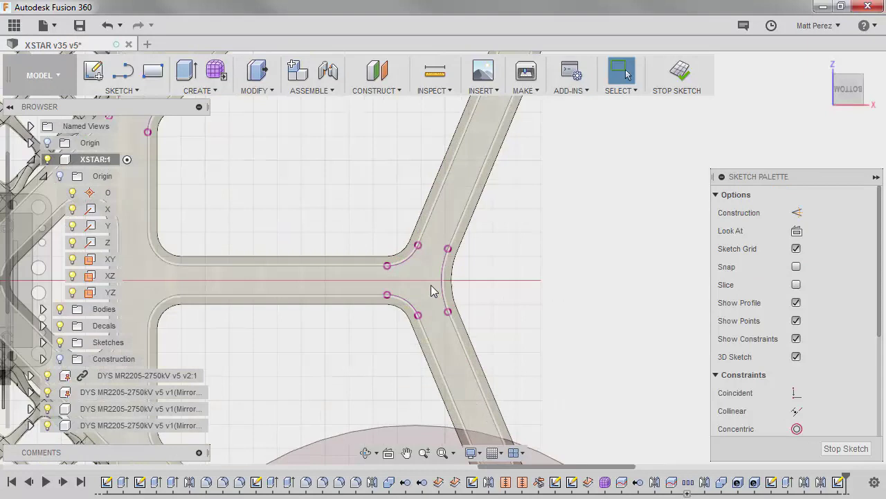
Draw a vertical line between the arc ends and a horizontal line from the right arc's midpoint
key("t")
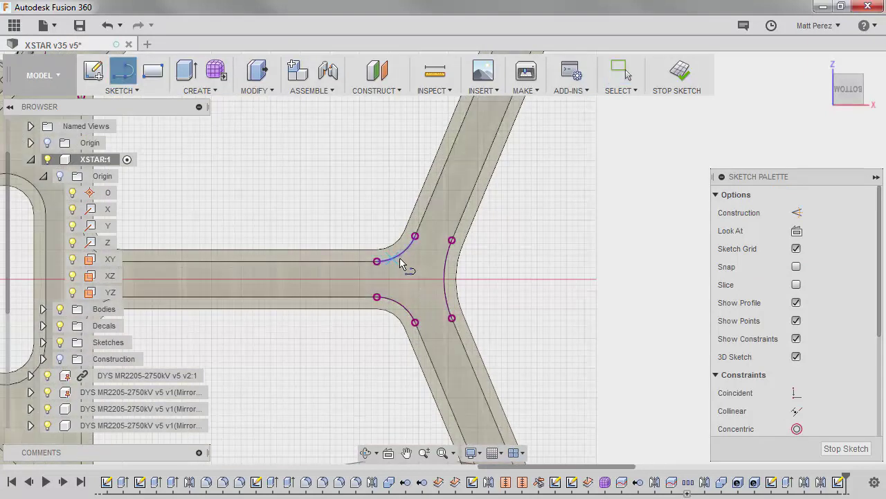
scroll(404, 259, "up", 4)
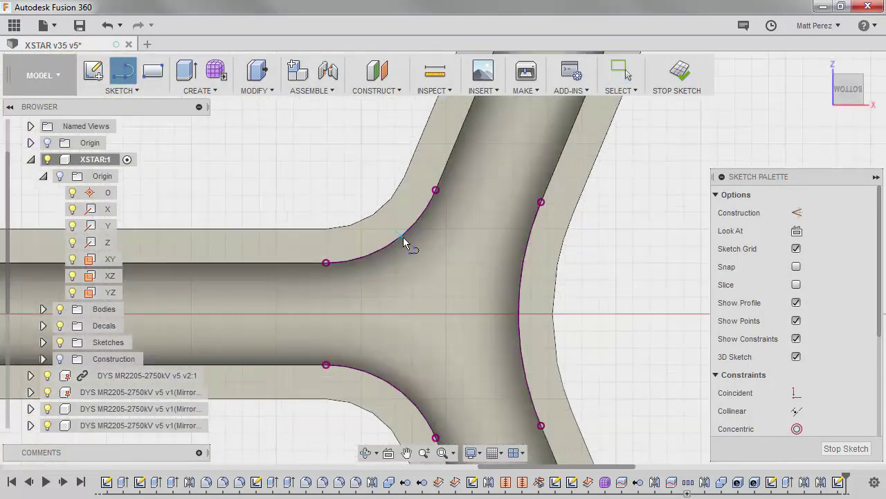
left_click(326, 262)
double_click(330, 364)
left_click(518, 315)
double_click(326, 315)
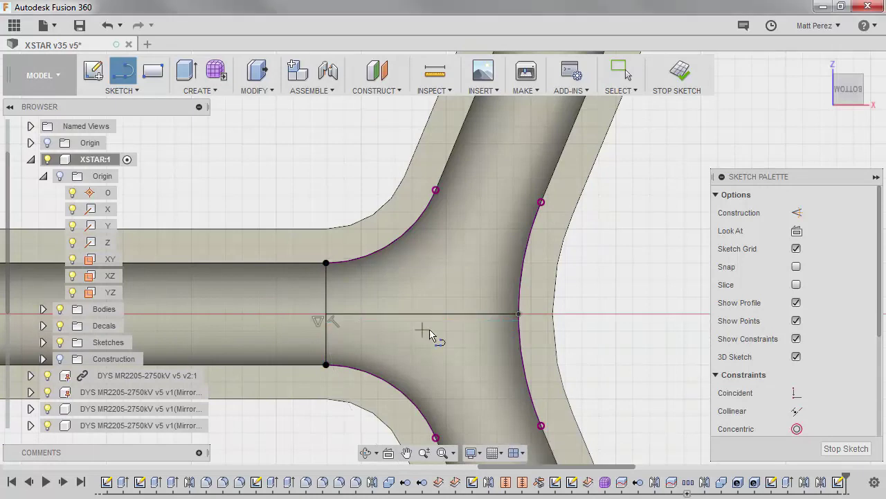
key("Escape")
Convert the horizontal and vertical lines to construction geometry
left_click(498, 314)
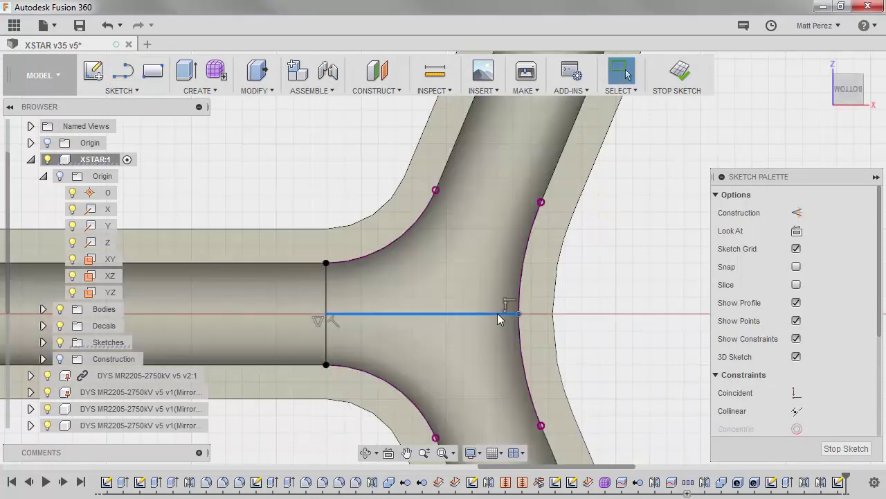
key("x")
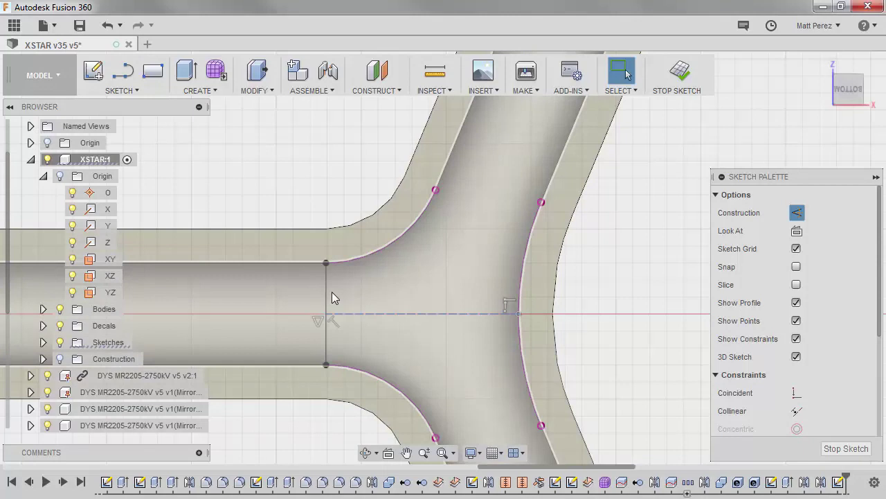
left_click(327, 286)
left_click(803, 215)
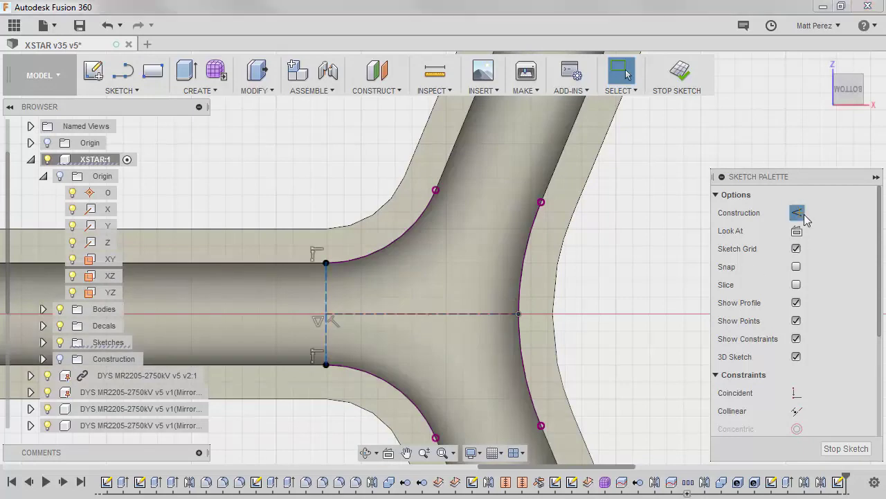
scroll(649, 275, "down", 5)
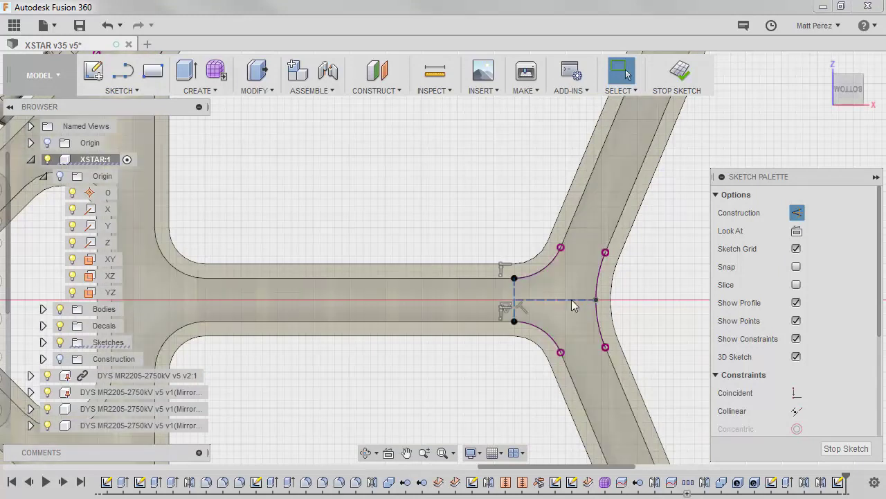
scroll(569, 303, "up", 1)
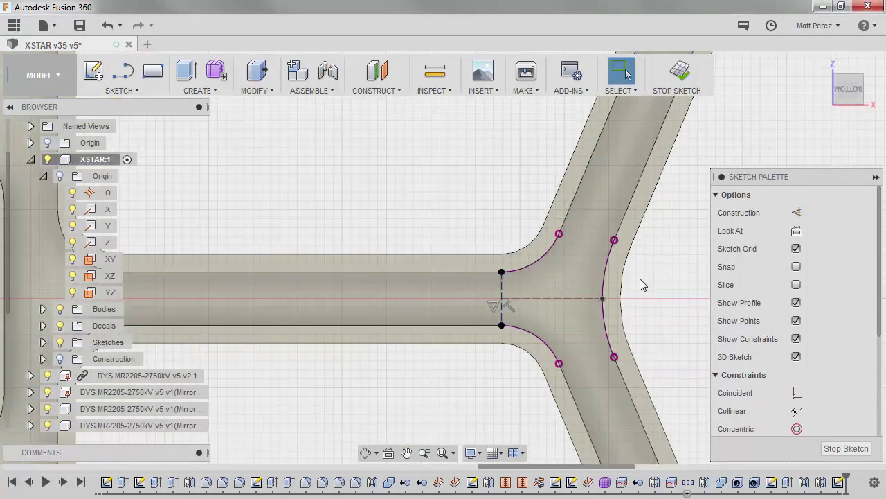
Draw a circle centred on the horizontal construction line at the junction and select it
key("c")
left_click(552, 298)
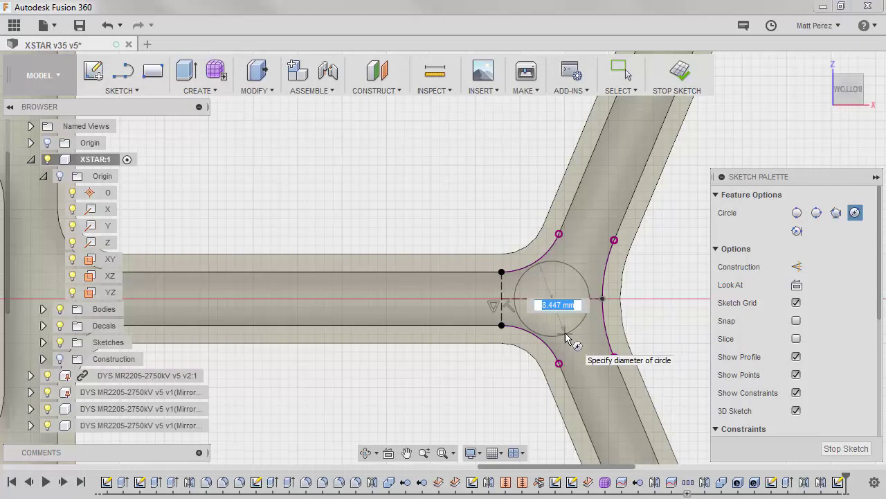
key("Escape")
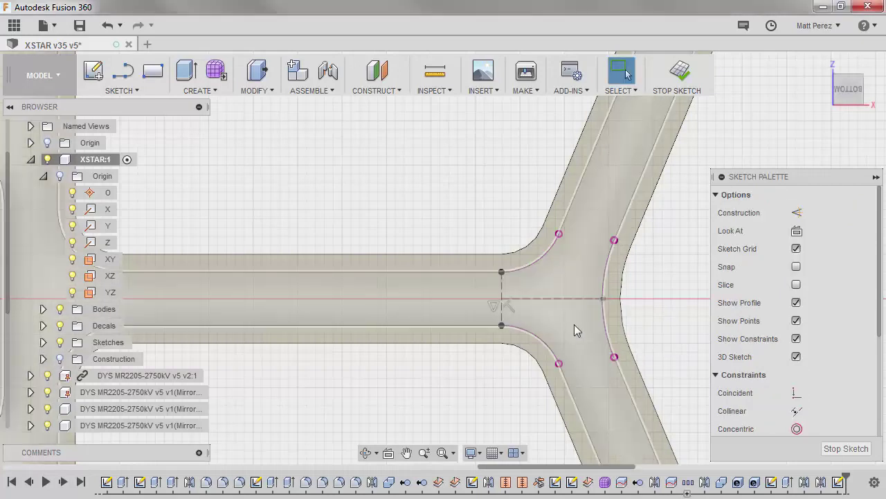
key("c")
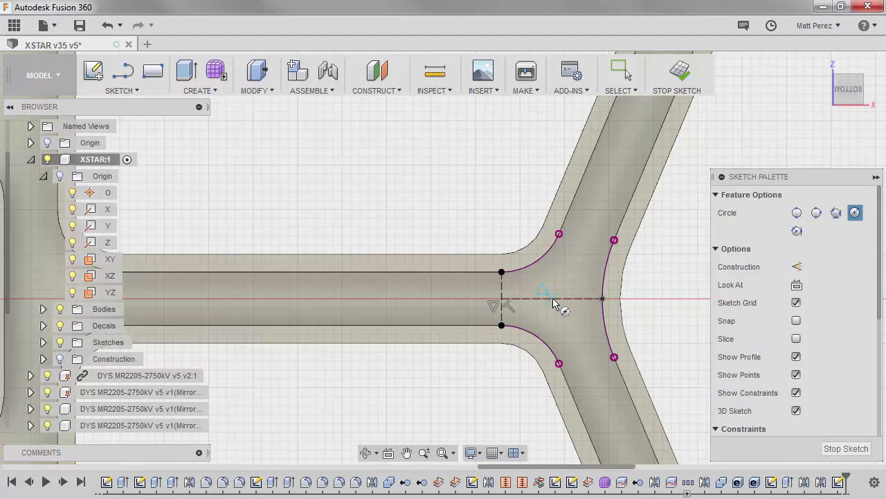
left_click(567, 298)
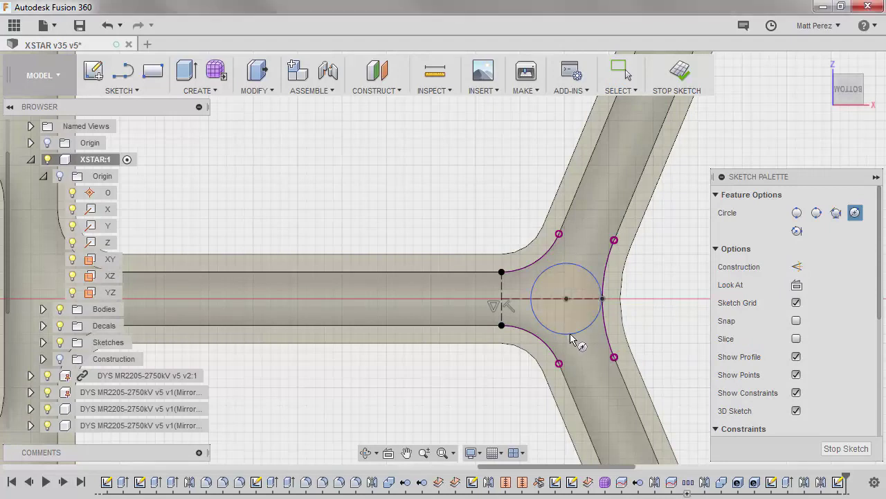
left_click(570, 337)
key("Escape")
mouse_move(566, 299)
left_mouse_down()
mouse_move(554, 305)
mouse_move(564, 300)
left_mouse_up()
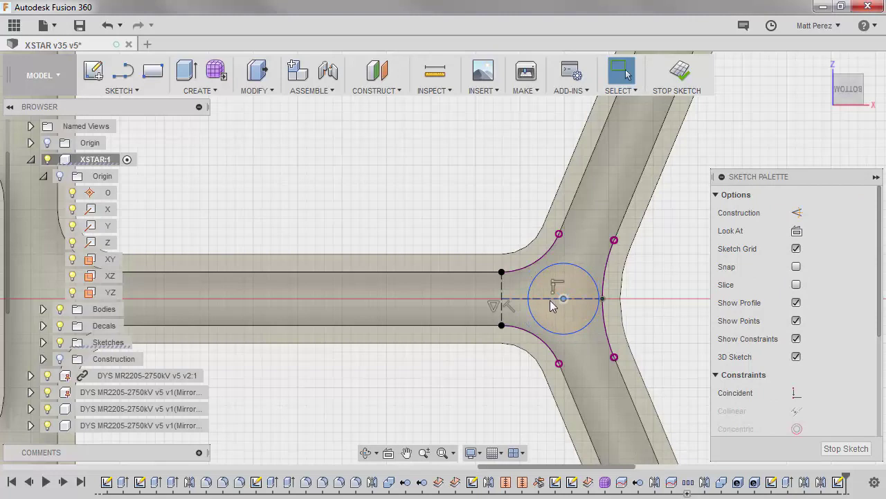
left_click(600, 311)
Constrain the junction circle concentric with the upper and lower fillet arcs
left_click(797, 427)
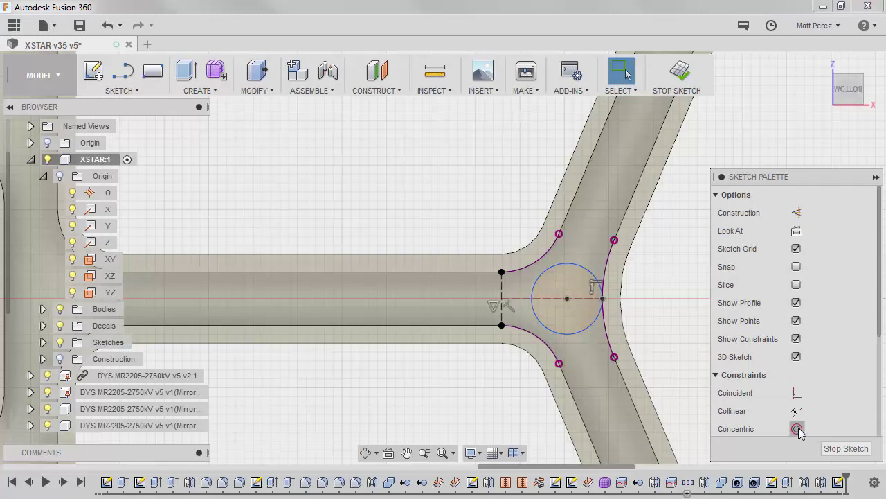
left_click(565, 279)
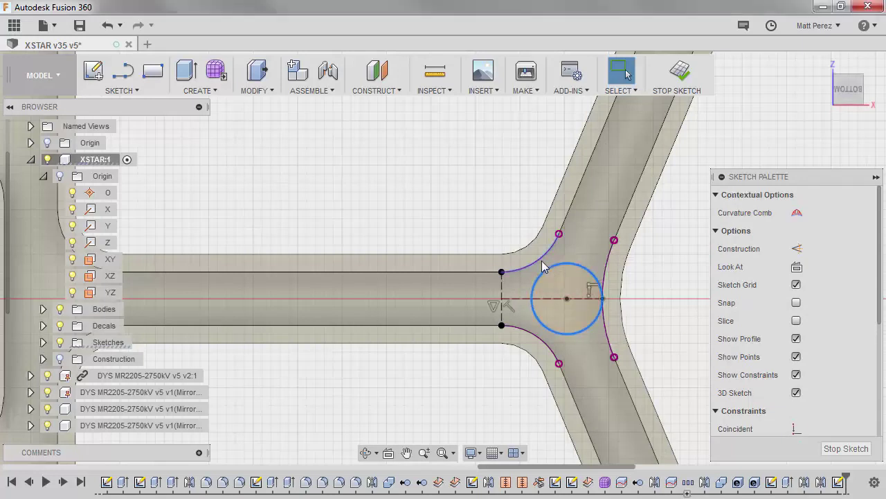
left_click_drag(878, 298, 882, 417)
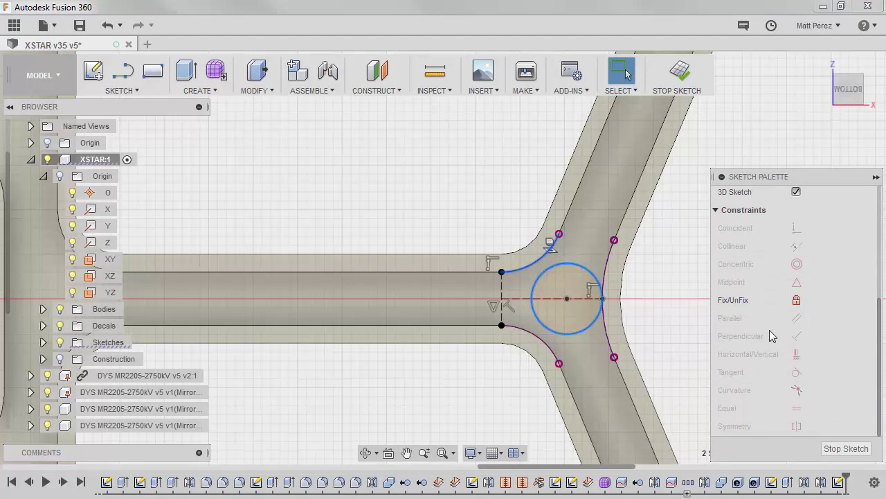
left_click(679, 259)
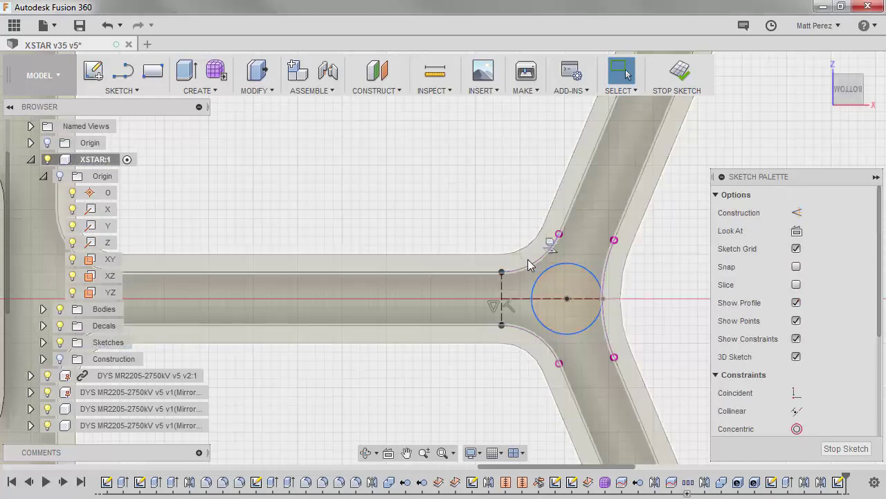
left_click(552, 338)
left_click(554, 333)
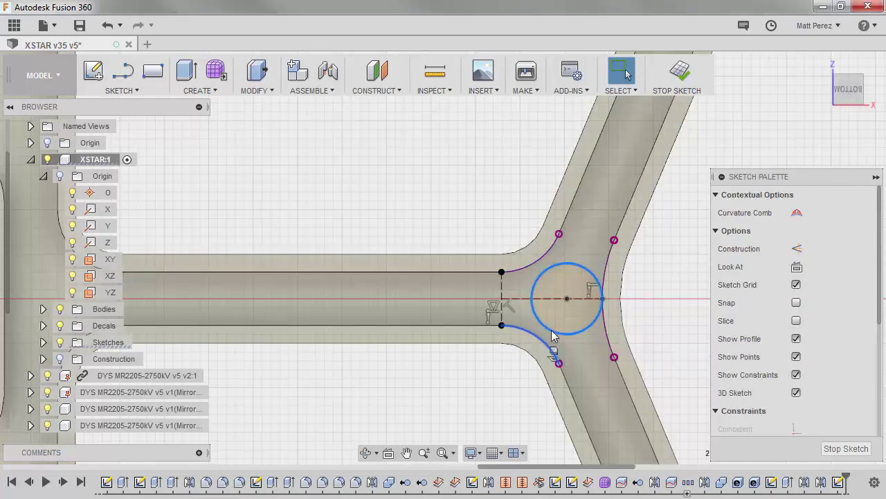
Drag the circle outward until it touches the fillet arcs
left_click_drag(885, 317, 879, 377)
left_click(663, 273)
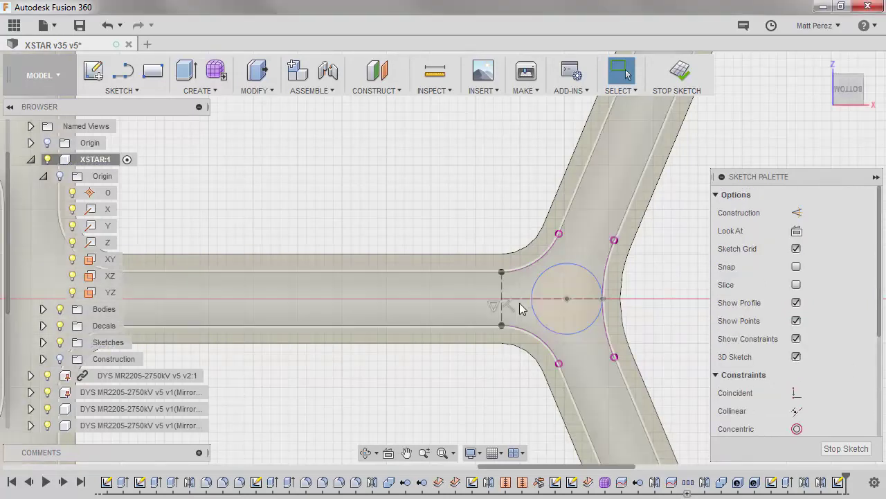
left_click_drag(534, 303, 519, 290)
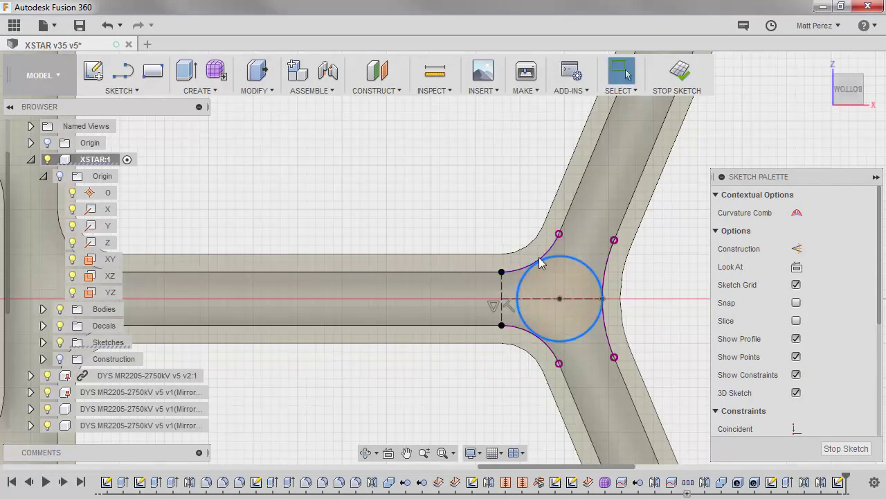
left_click(547, 271)
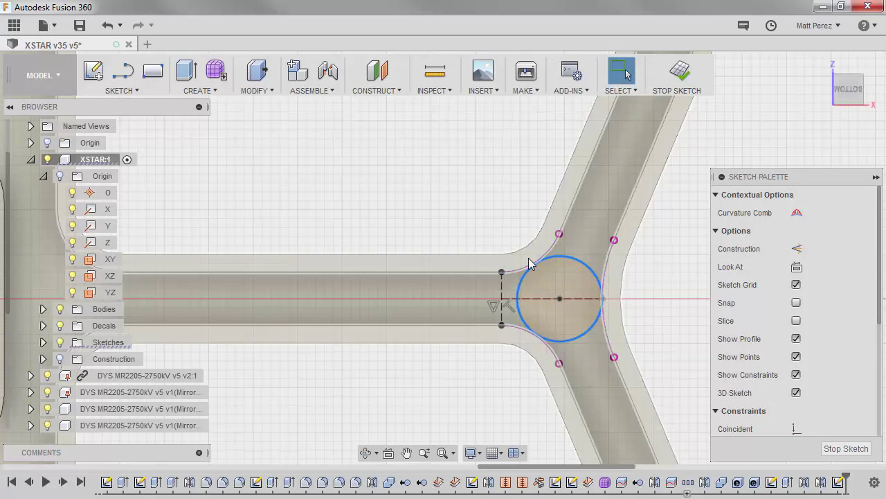
Add a 9.75 mm diameter dimension to the junction circle with the D dimension tool
scroll(547, 268, "up", 1)
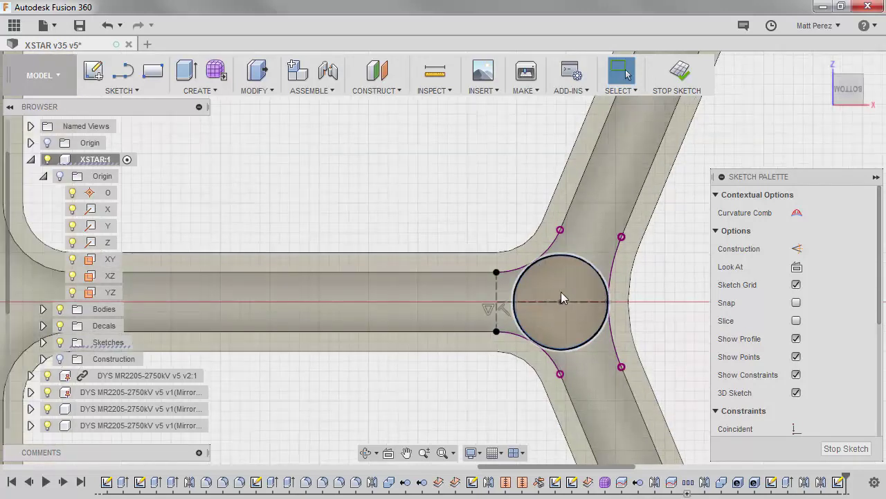
scroll(537, 263, "up", 3)
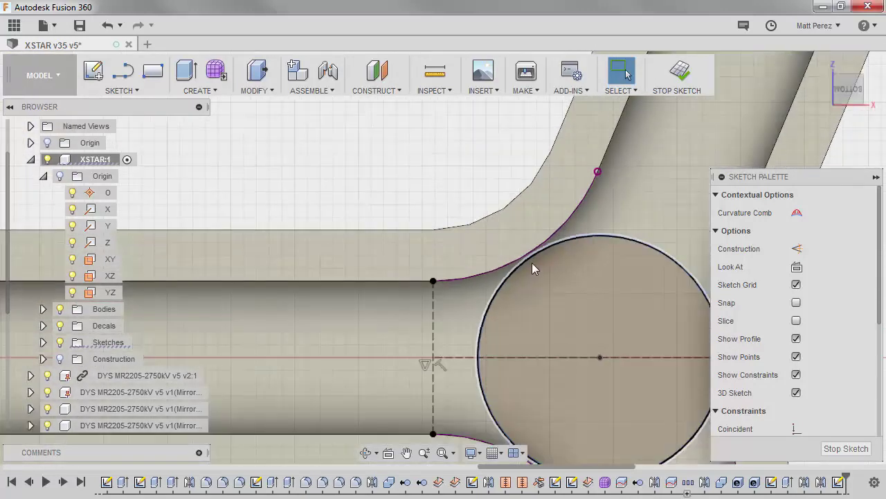
key("d")
left_click(538, 270)
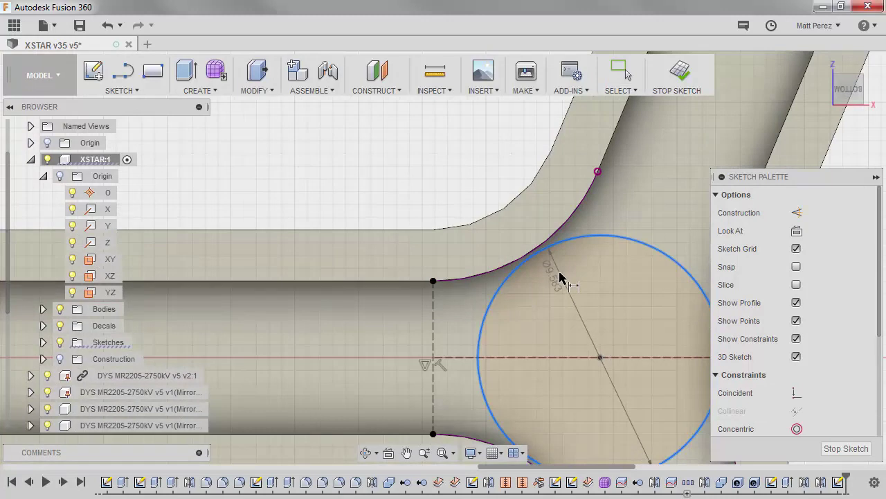
left_click(563, 277)
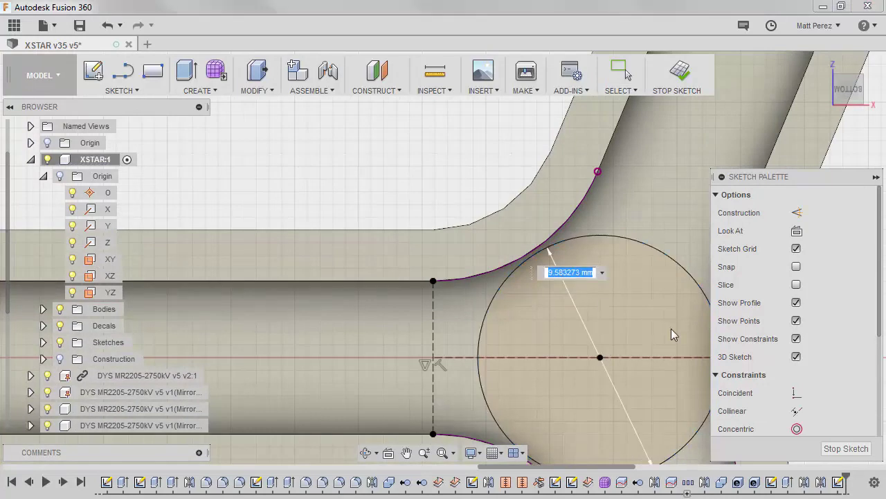
type("9.75")
key("Return")
scroll(524, 242, "up", 4)
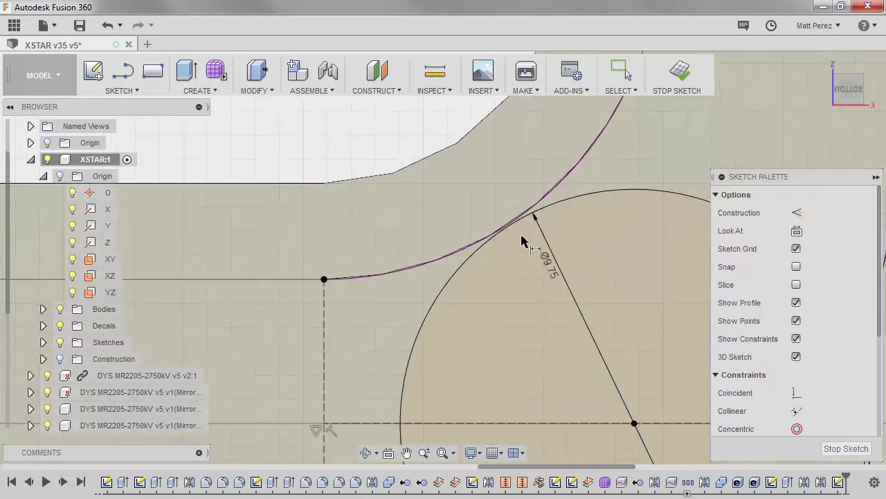
scroll(524, 234, "down", 5)
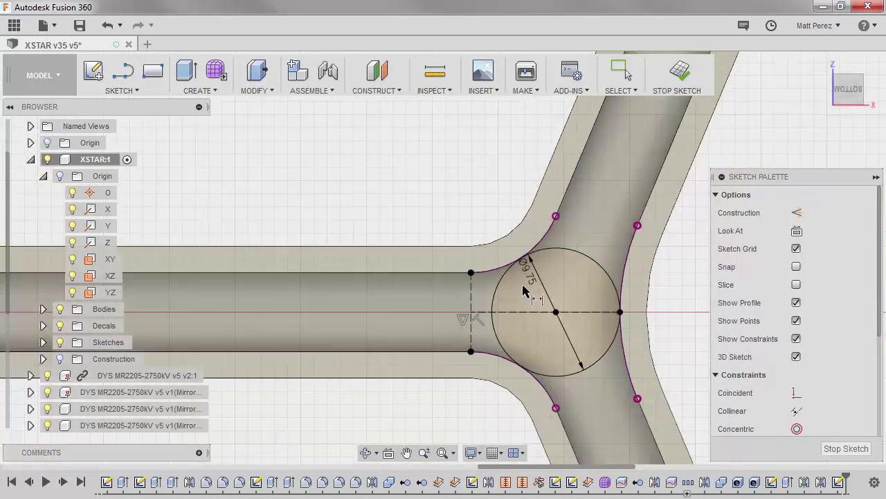
key("Escape")
left_click(526, 261)
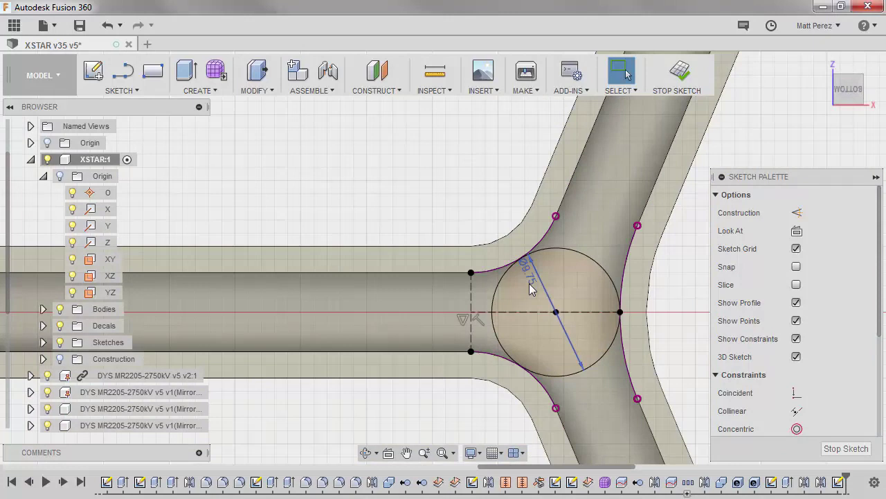
scroll(547, 253, "down", 1)
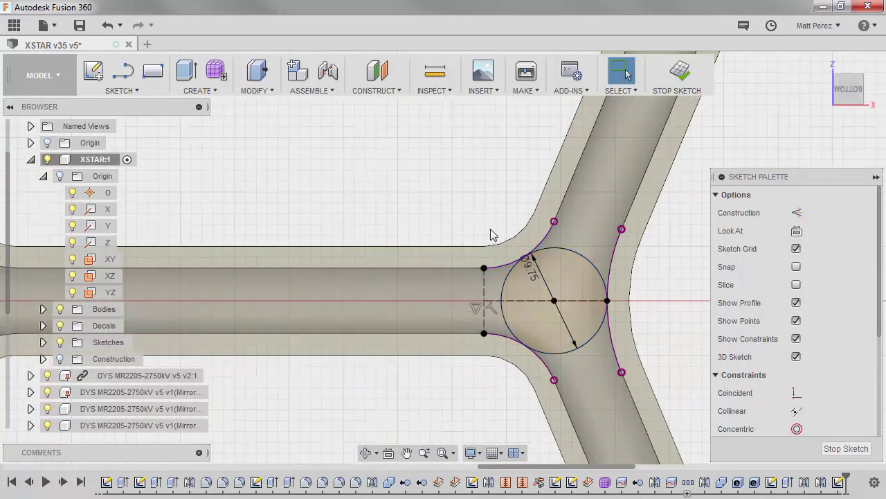
Offset the junction circle outward by 1.75 mm to create a ring
left_click(141, 91)
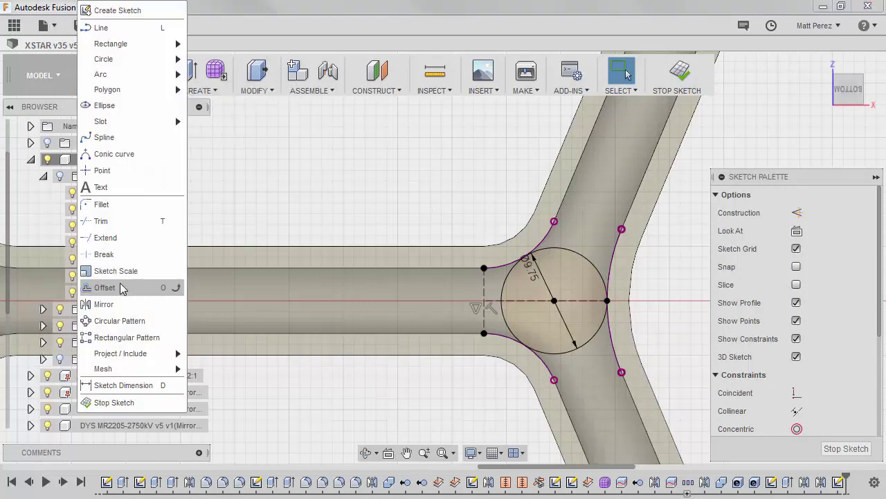
left_click(147, 289)
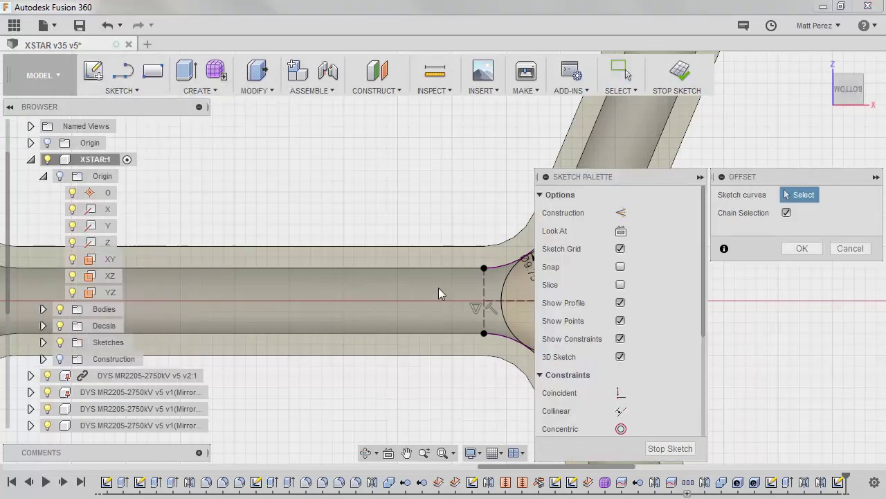
left_click(510, 277)
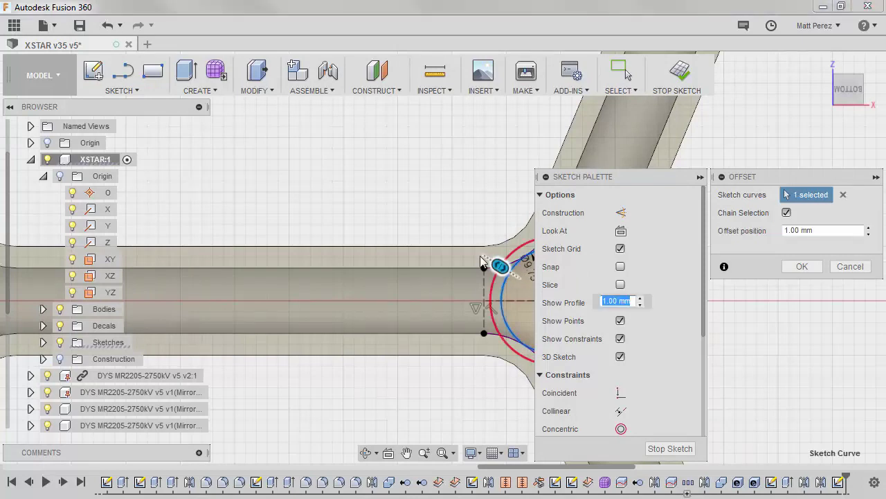
scroll(301, 206, "down", 2)
scroll(471, 282, "up", 2)
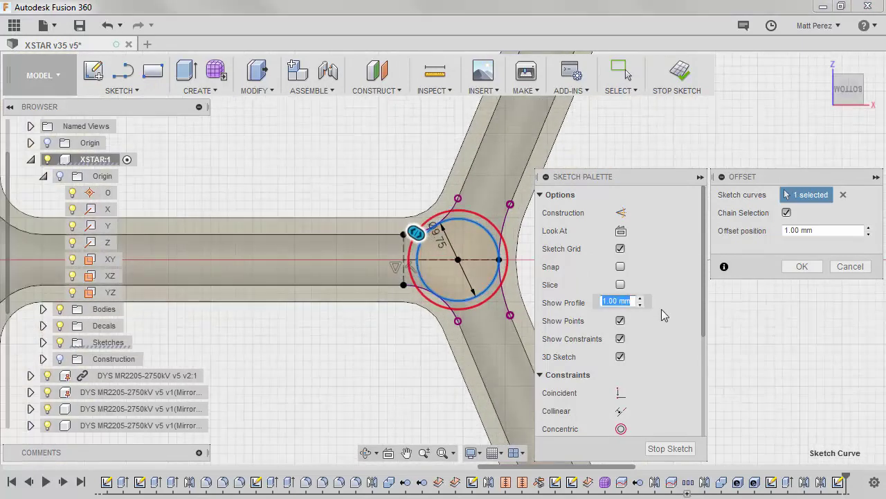
type("2")
scroll(550, 280, "down", 3)
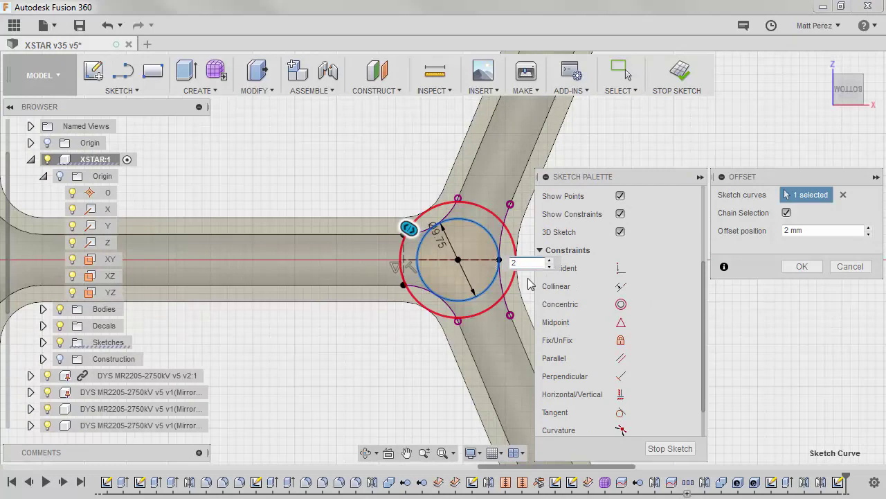
scroll(525, 284, "up", 5)
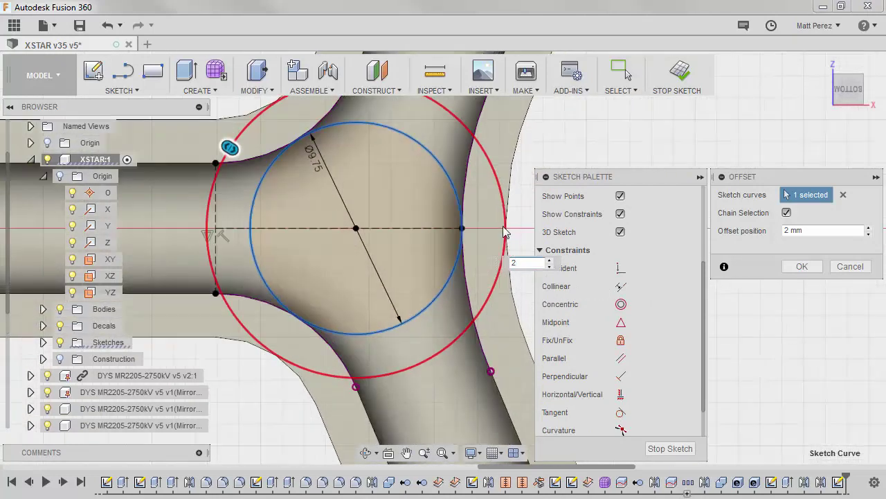
scroll(509, 239, "down", 2)
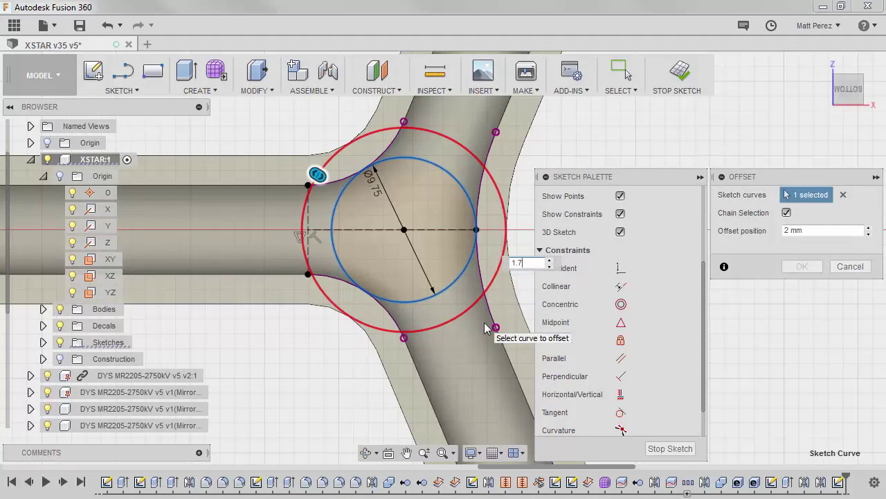
key("Return")
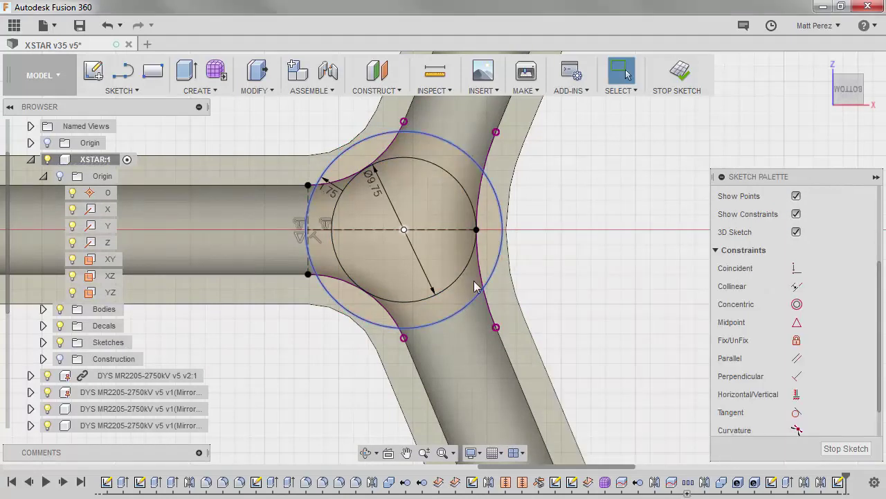
Turn the inner 9.75 mm junction circle into construction geometry
left_click(437, 173)
key("x")
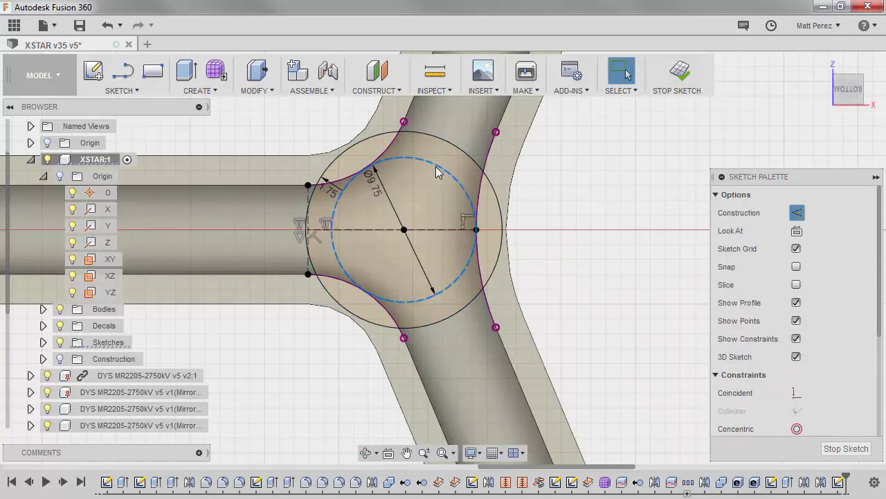
key("Escape")
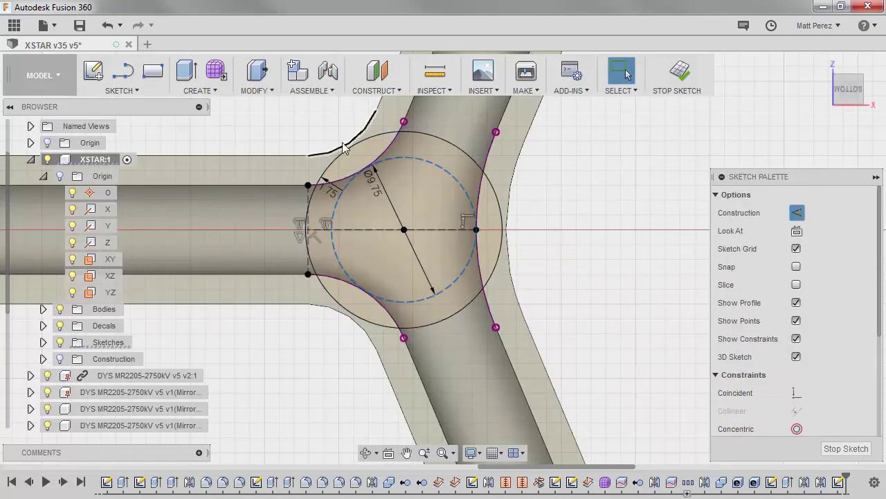
scroll(602, 291, "down", 10)
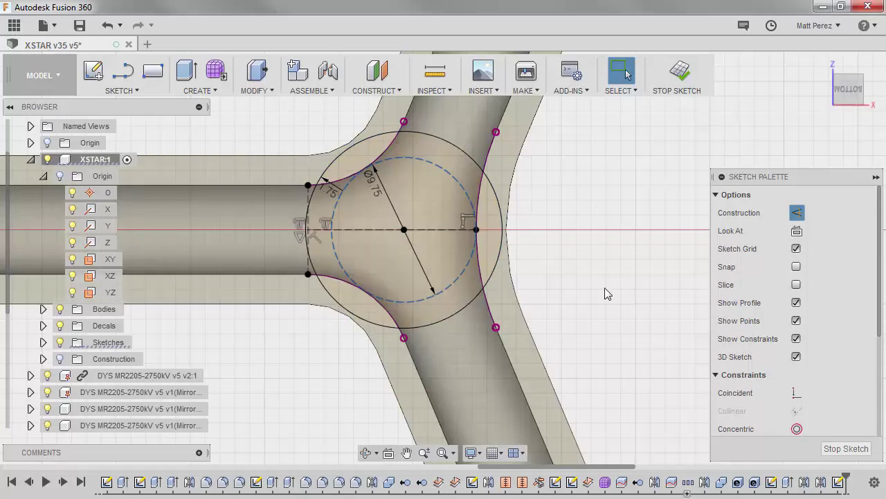
Draw a short line across the arm junction and a line from the upper arc to its midpoint
scroll(413, 216, "up", 10)
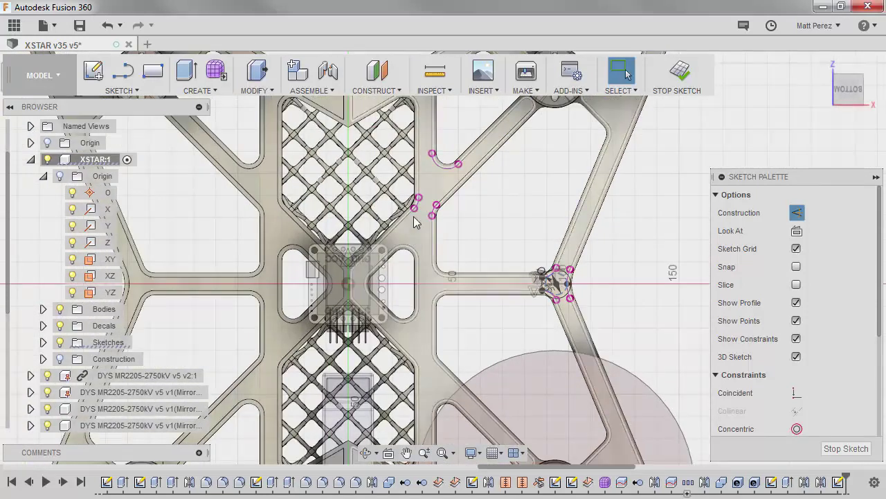
scroll(443, 151, "up", 2)
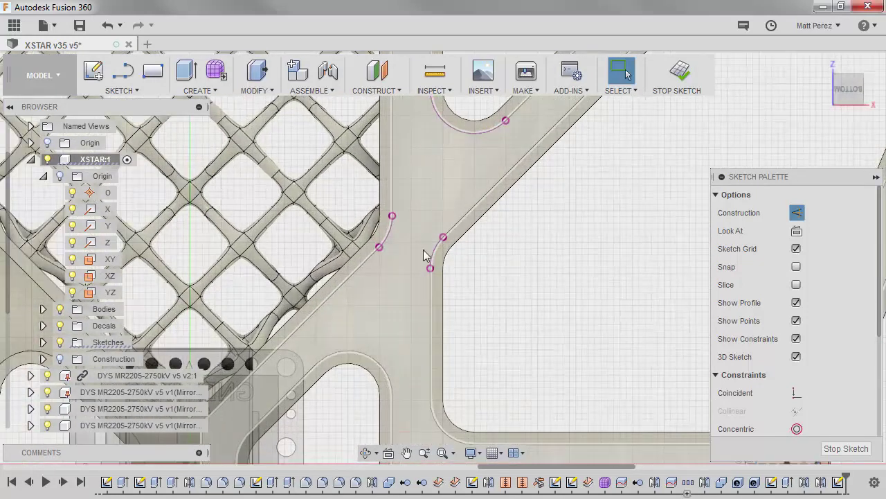
key("l")
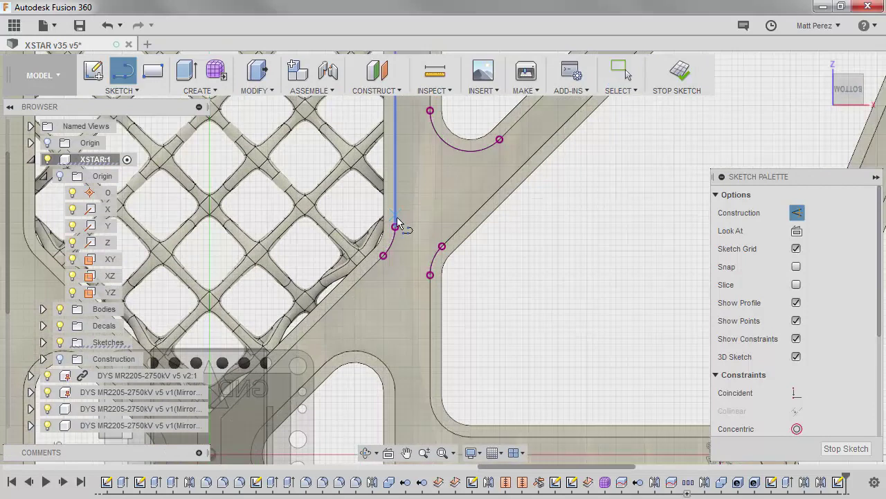
left_click(395, 226)
double_click(442, 245)
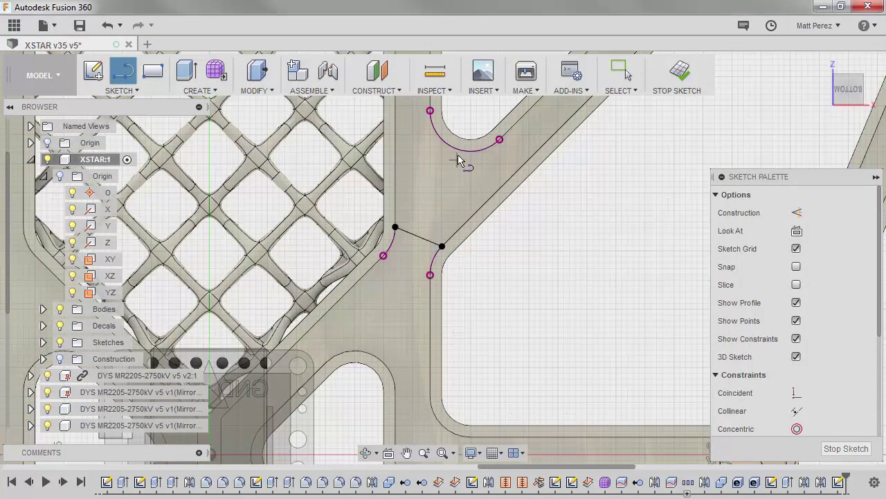
left_click(453, 147)
double_click(419, 236)
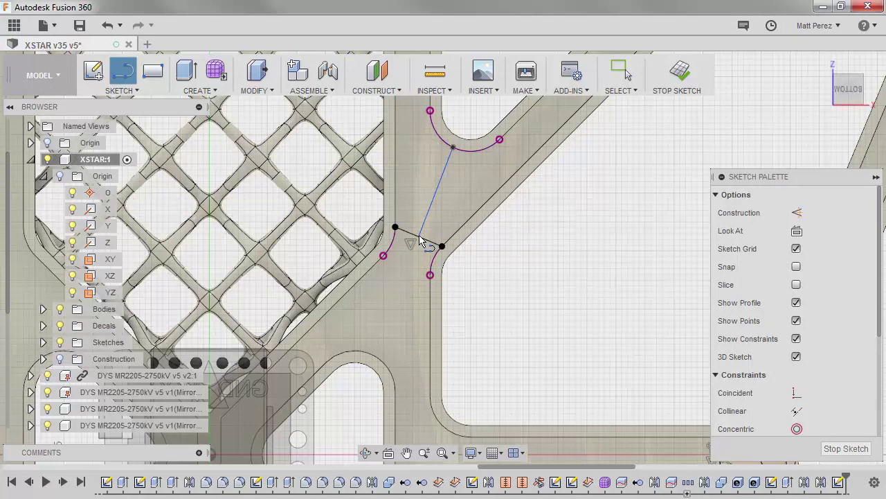
key("Escape")
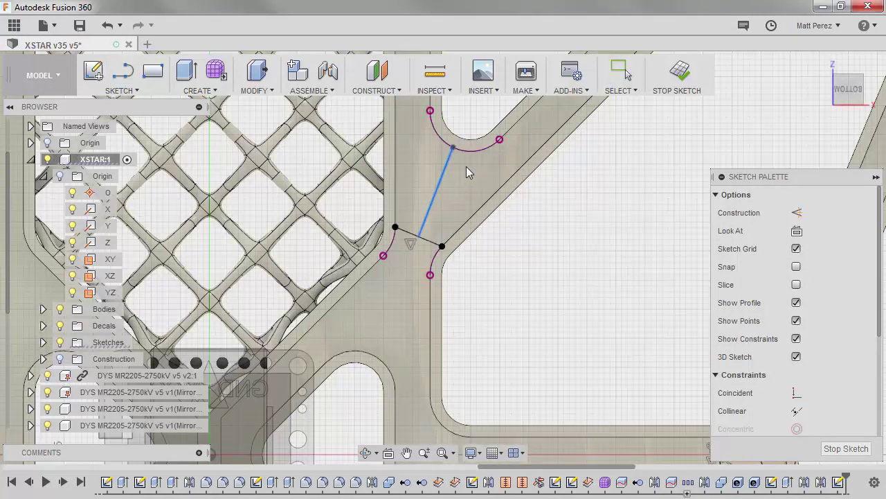
mouse_move(454, 148)
left_mouse_down()
mouse_move(469, 165)
mouse_move(448, 156)
mouse_move(466, 156)
mouse_move(448, 155)
mouse_move(455, 156)
left_mouse_up()
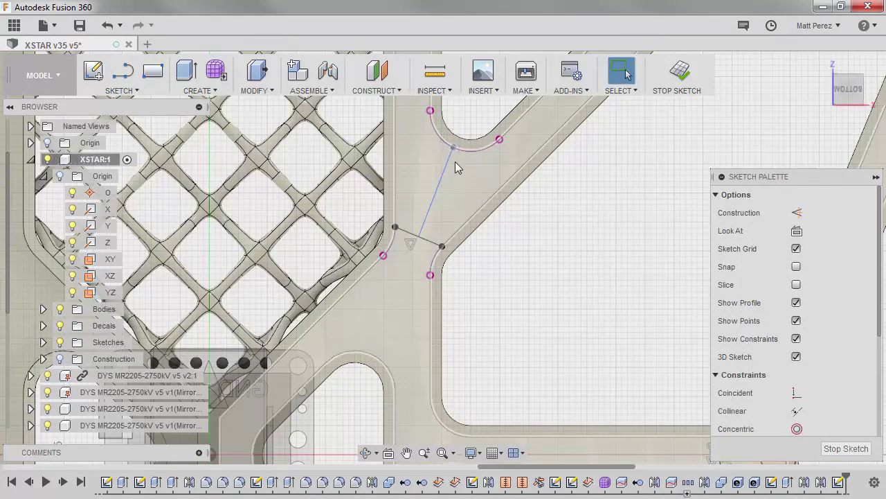
Draw a line closing the upper arc's two ends, then delete it again
key("l")
left_click(430, 111)
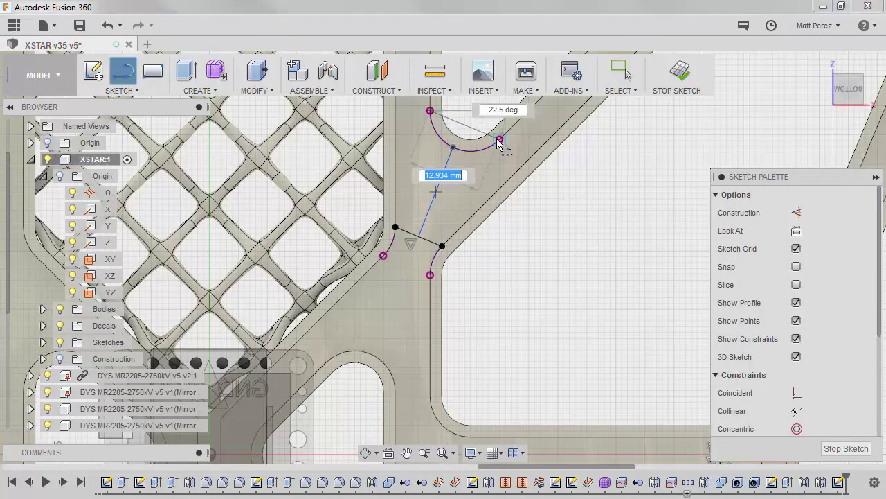
left_click(499, 140)
key("Escape")
scroll(464, 138, "up", 1)
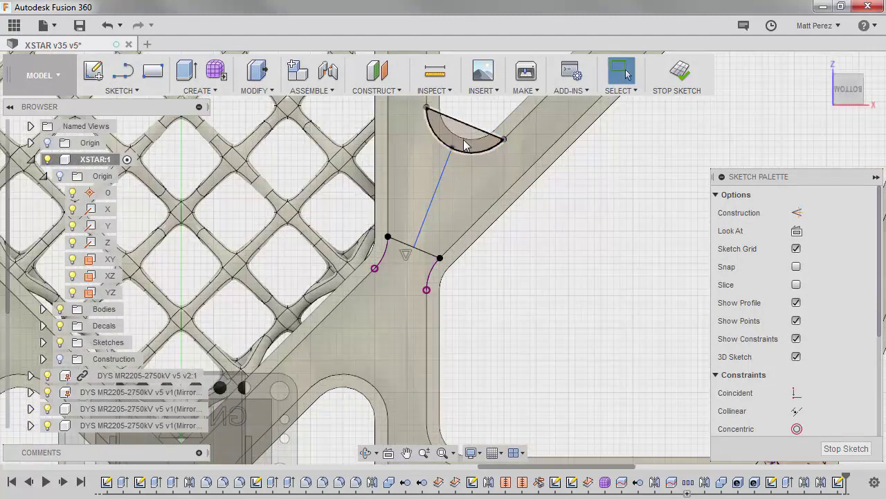
left_click(465, 125)
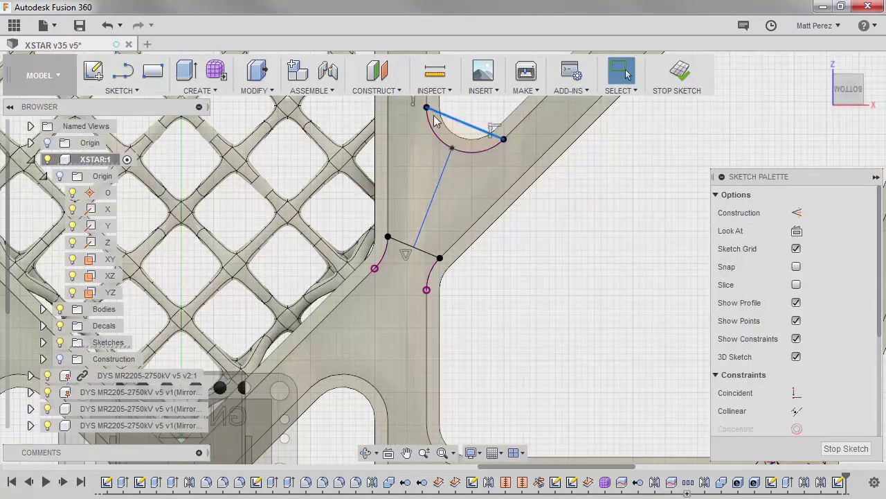
key("Escape")
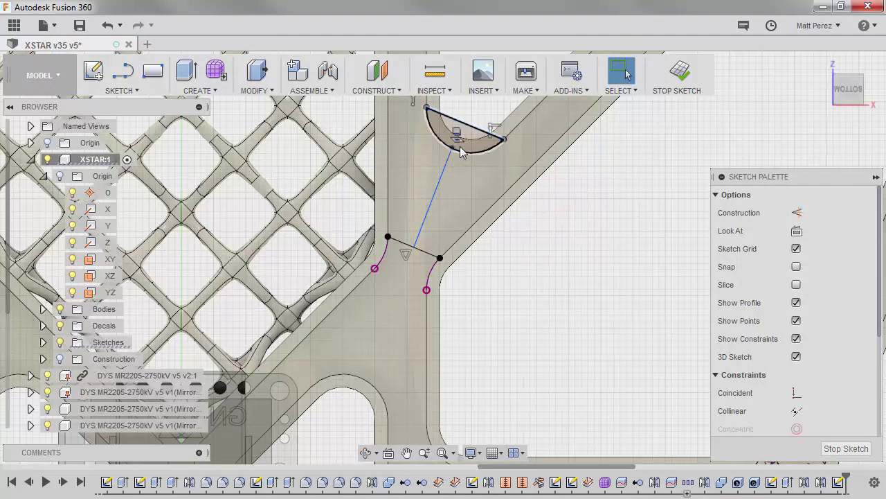
scroll(454, 134, "up", 1)
key("Delete")
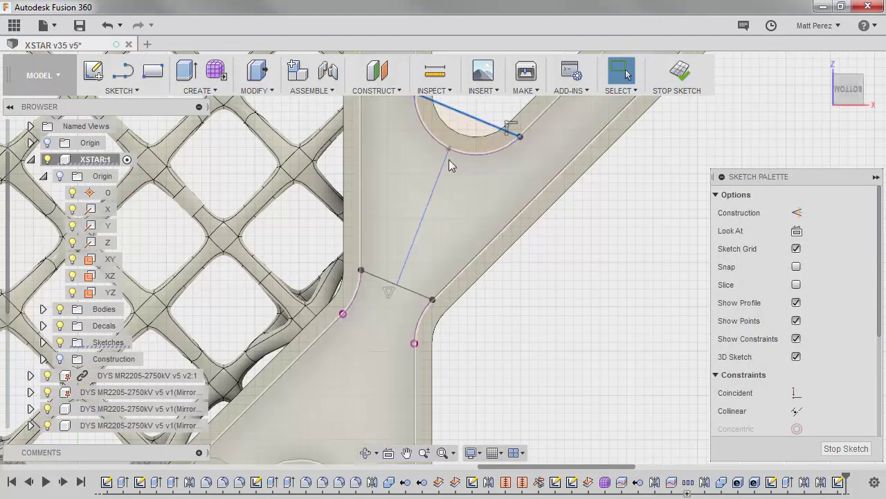
key("Escape")
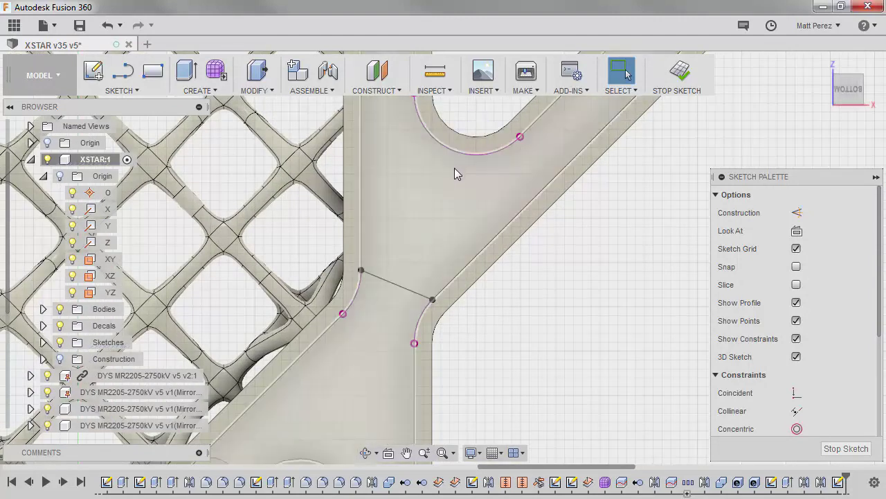
Redraw the lines from the short segment's midpoint to the upper arc, diagonal edge and left arm edge
key("l")
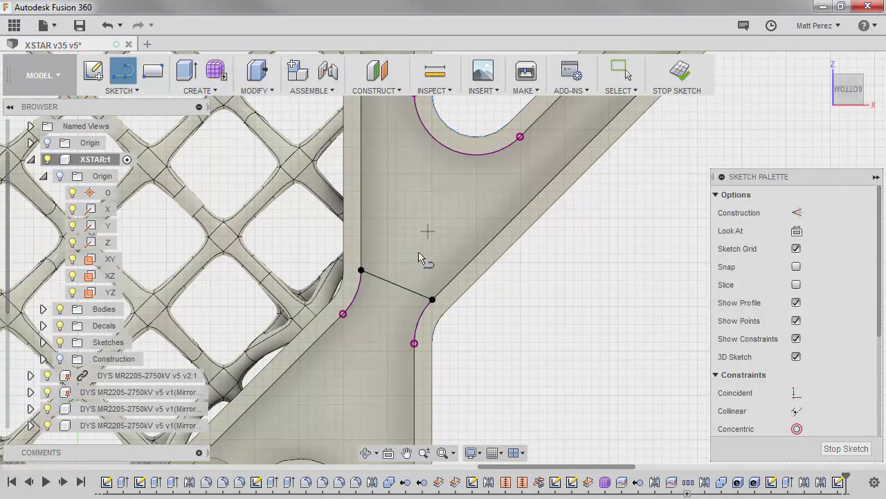
left_click(397, 285)
left_click(448, 150)
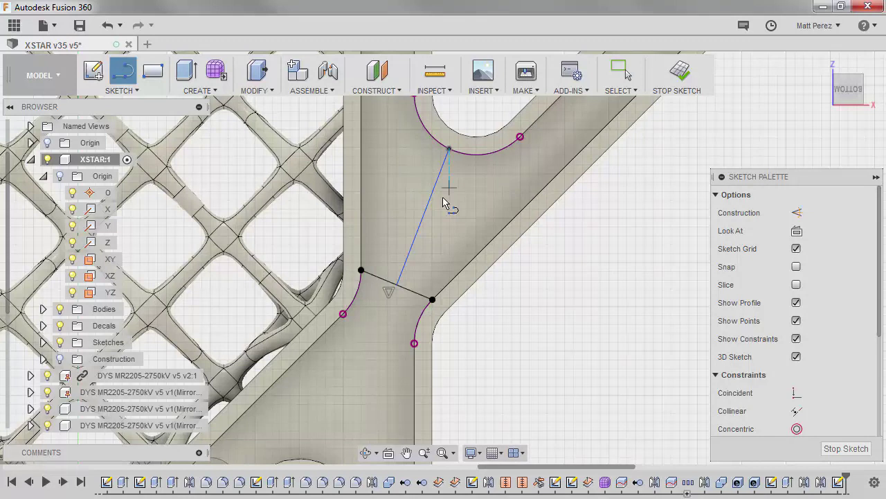
scroll(451, 163, "down", 2)
scroll(451, 168, "up", 1)
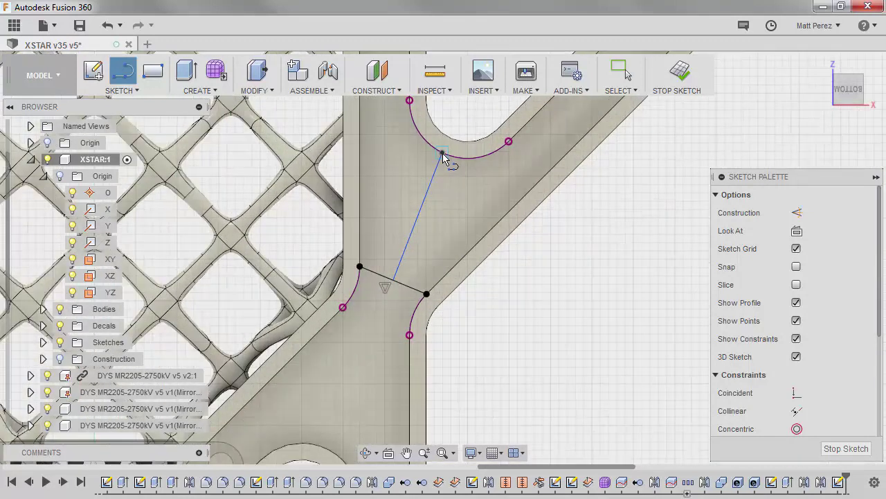
left_click(521, 200)
left_click(441, 153)
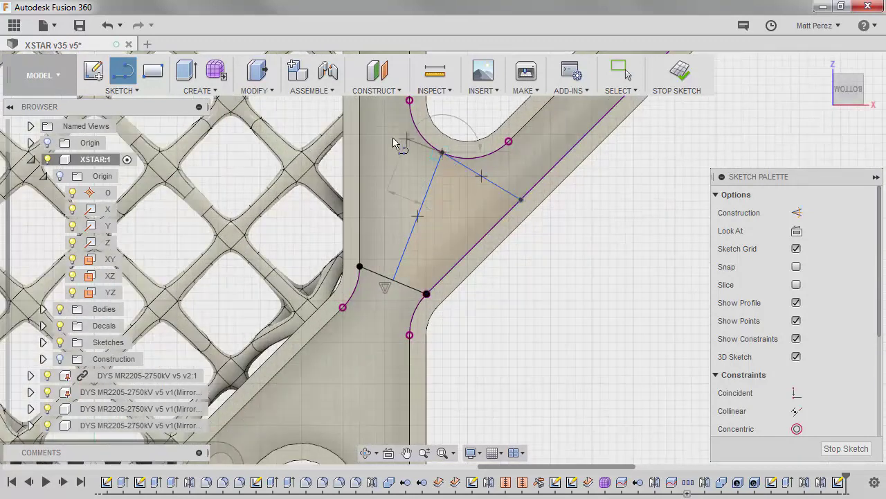
left_click(362, 140)
scroll(450, 190, "down", 2)
key("Escape")
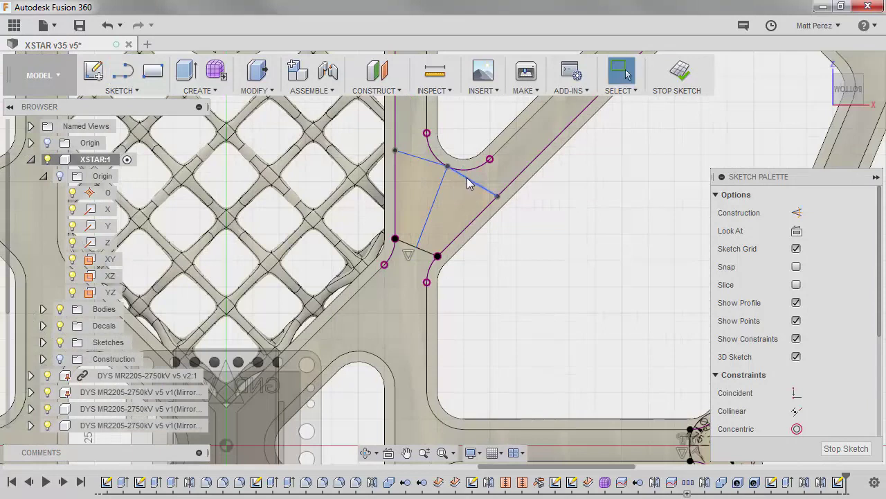
Make the cross-line halves collinear, the right edge perpendicular, join the corner, and equalize the chords
left_click(467, 184)
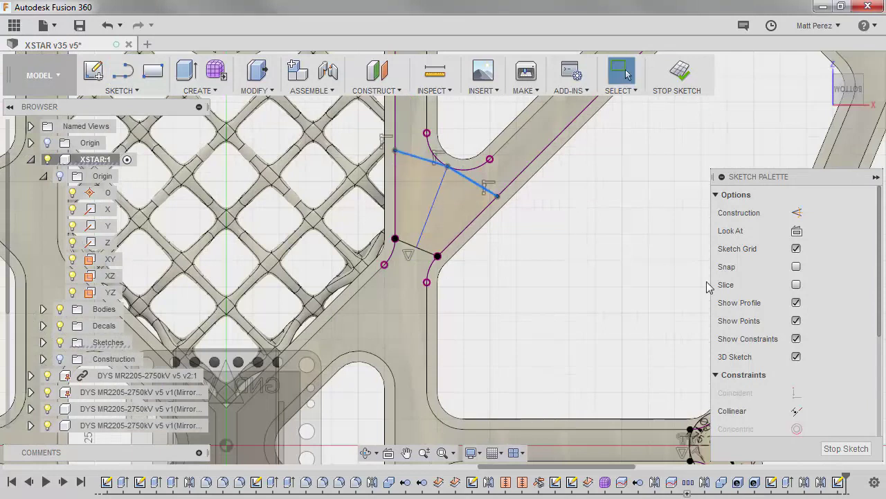
left_click(796, 411)
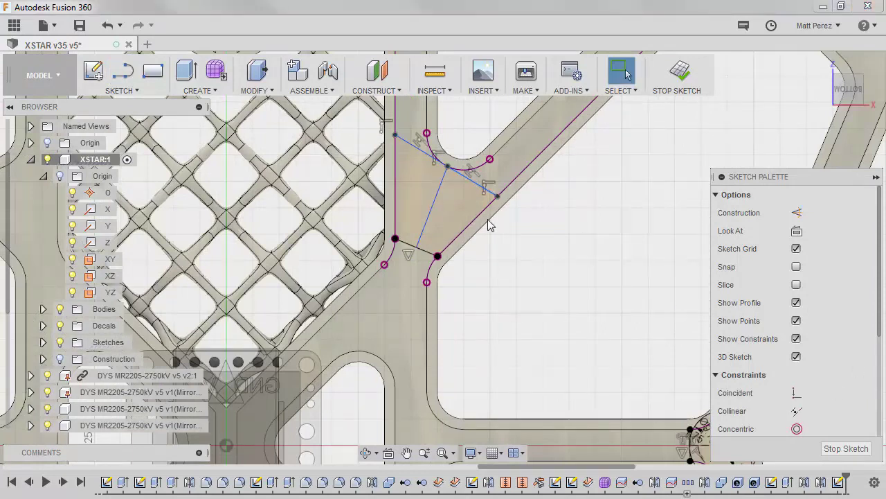
left_click(441, 183)
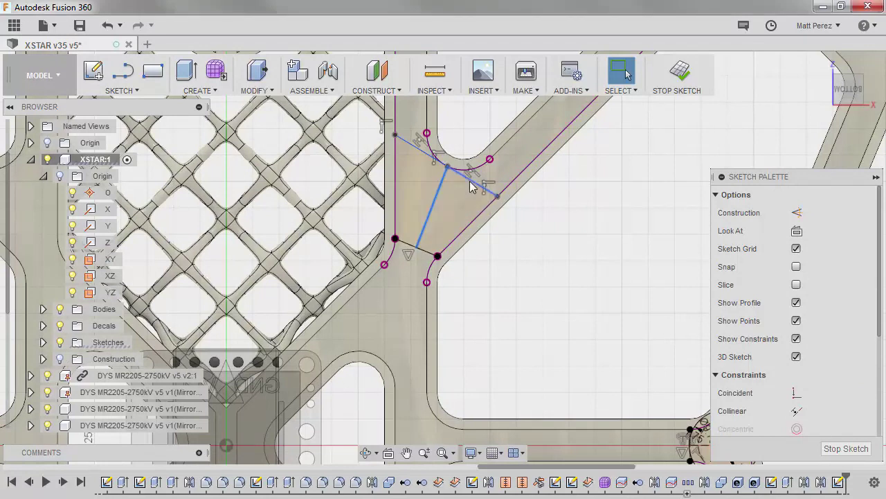
left_click(473, 183)
scroll(866, 347, "down", 3)
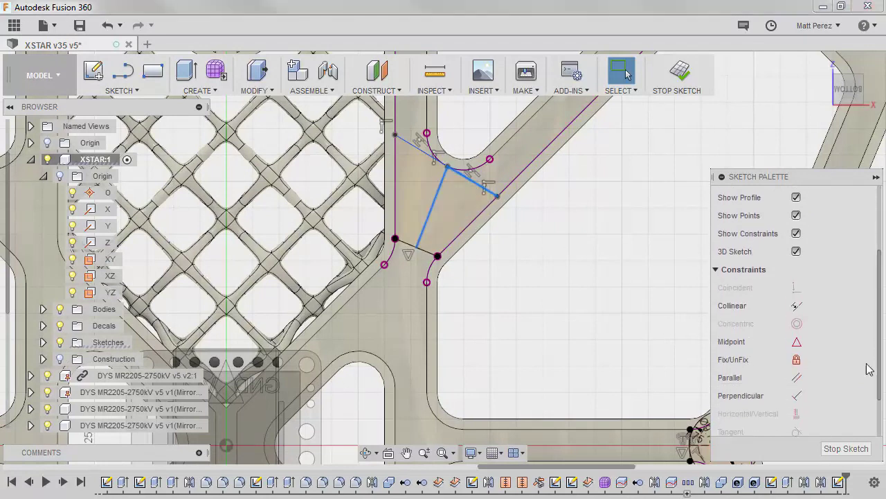
left_click(796, 394)
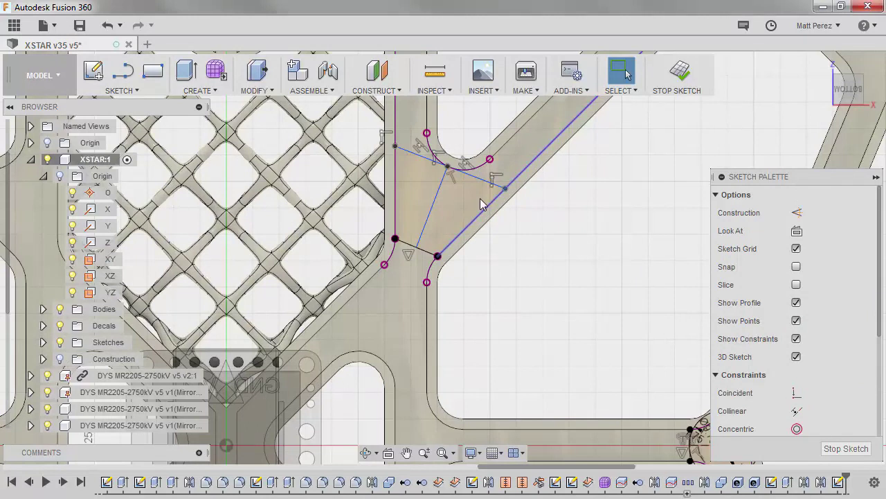
scroll(456, 193, "down", 3)
scroll(459, 191, "up", 3)
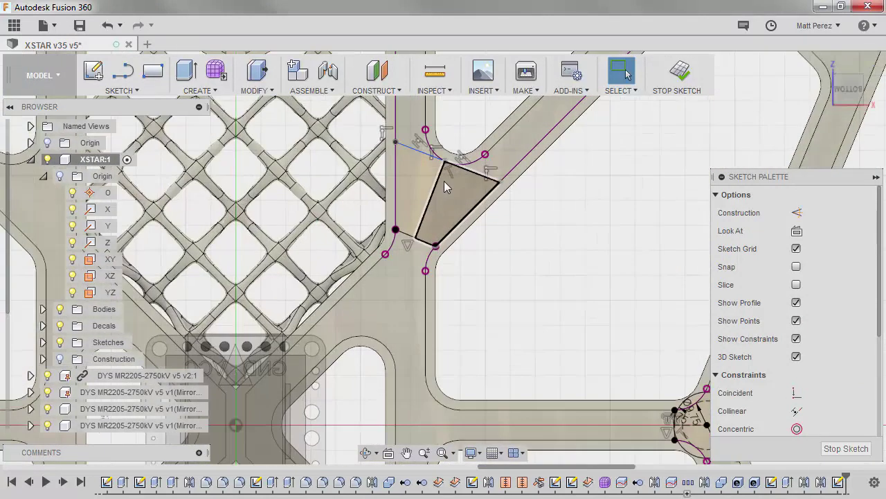
mouse_move(444, 162)
left_mouse_down()
mouse_move(437, 155)
mouse_move(465, 173)
mouse_move(430, 169)
mouse_move(465, 177)
mouse_move(441, 179)
mouse_move(452, 184)
left_mouse_up()
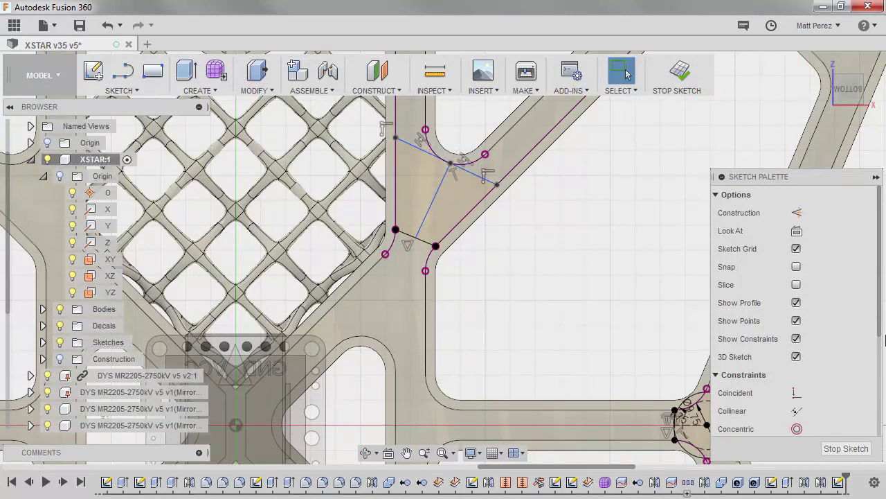
scroll(883, 322, "down", 5)
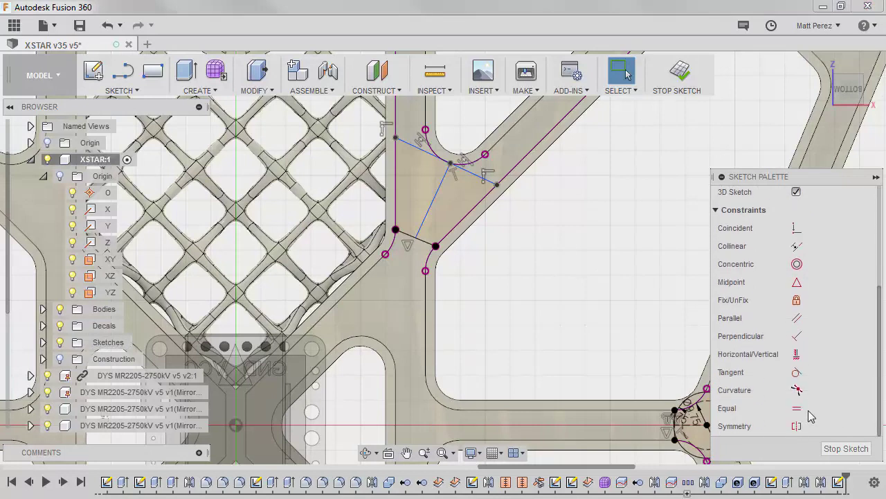
left_click(475, 174)
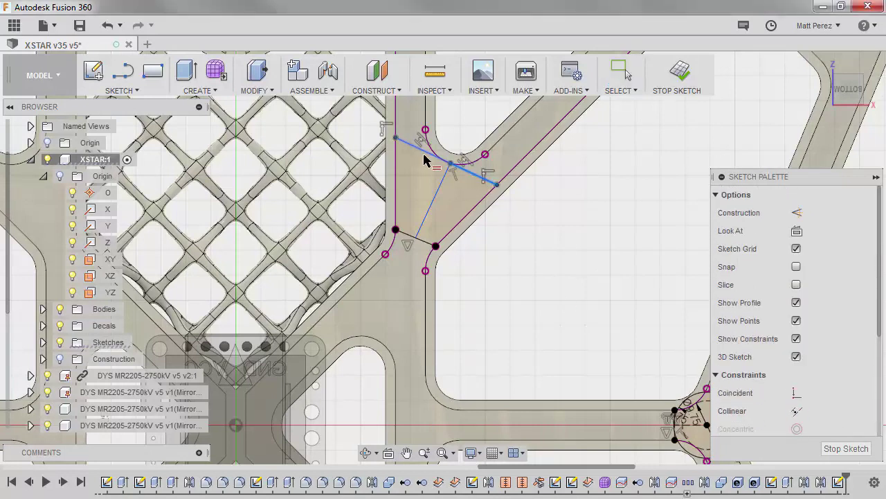
key("Escape")
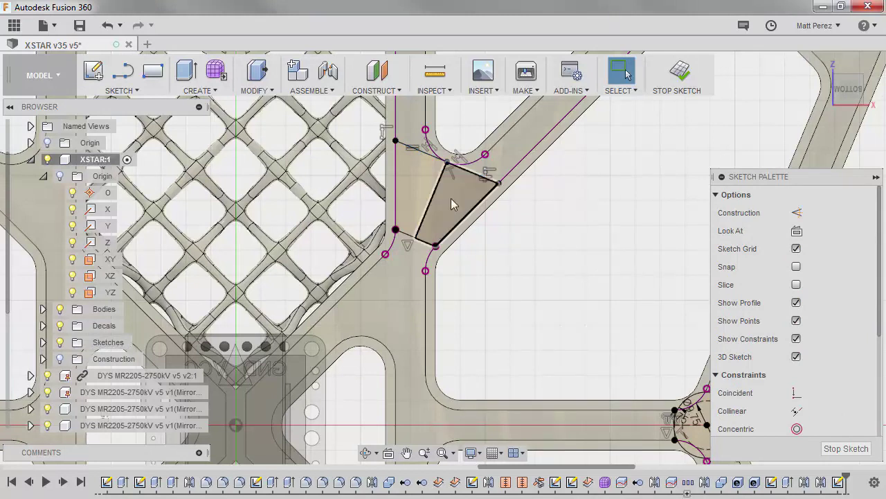
Convert the two diagonal and two short junction lines to construction, hiding the constraint glyphs
left_click(473, 175)
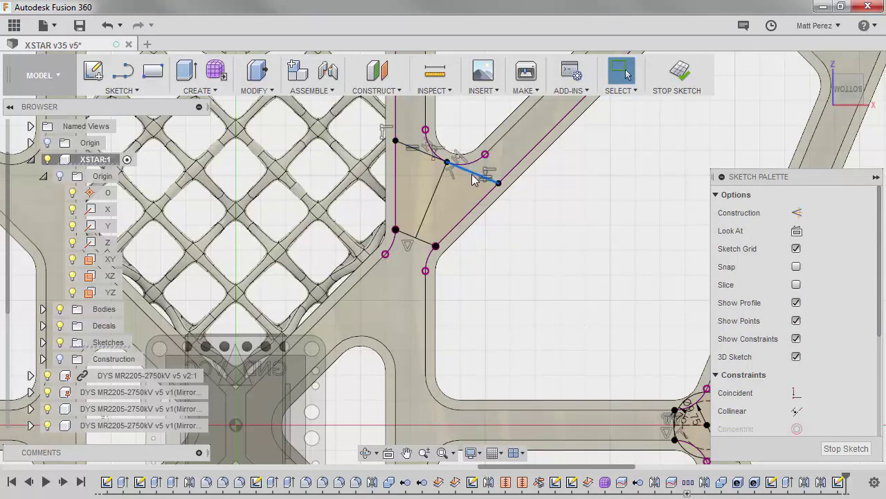
key("x")
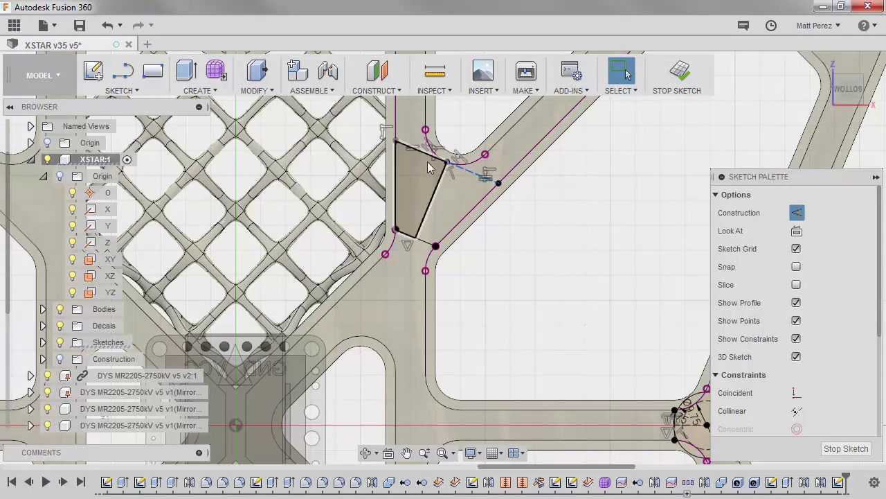
left_click(440, 179)
key("x")
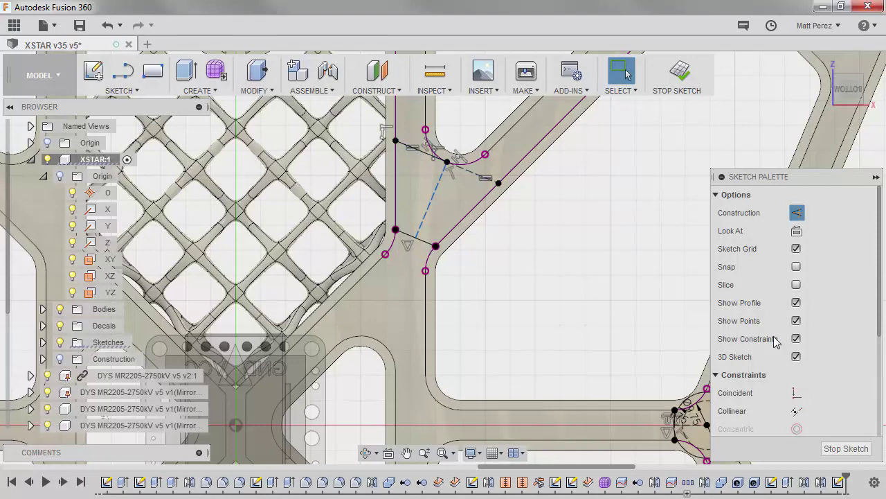
left_click(796, 339)
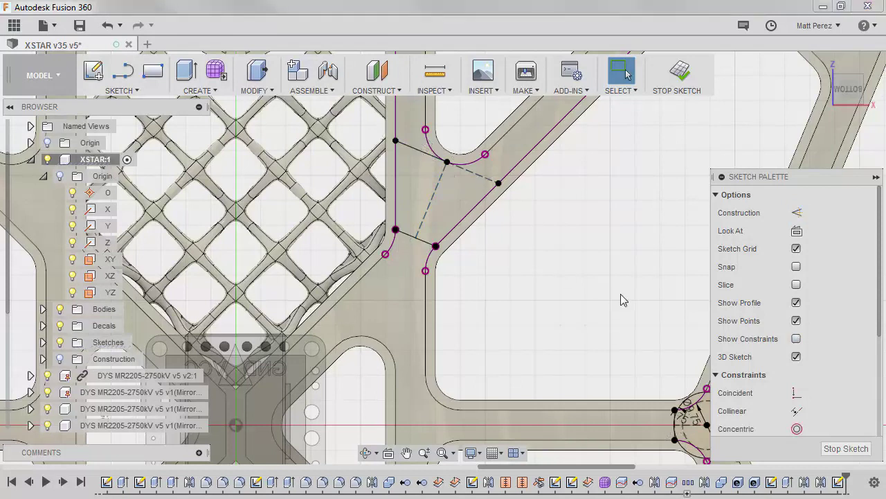
left_click(421, 151)
key("x")
left_click(408, 240)
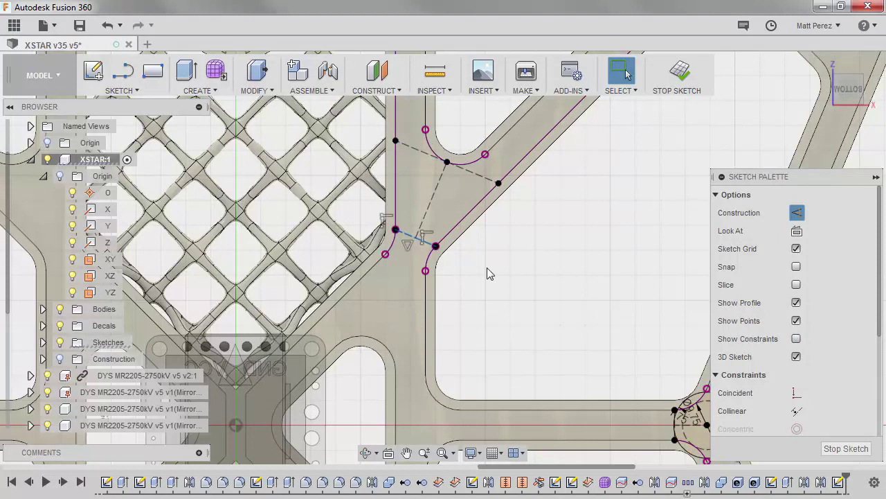
key("x")
left_click(514, 273)
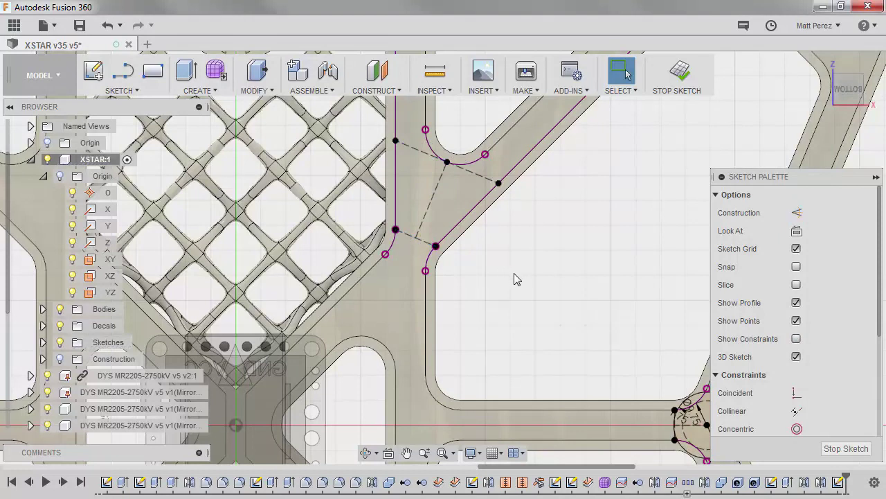
key("c")
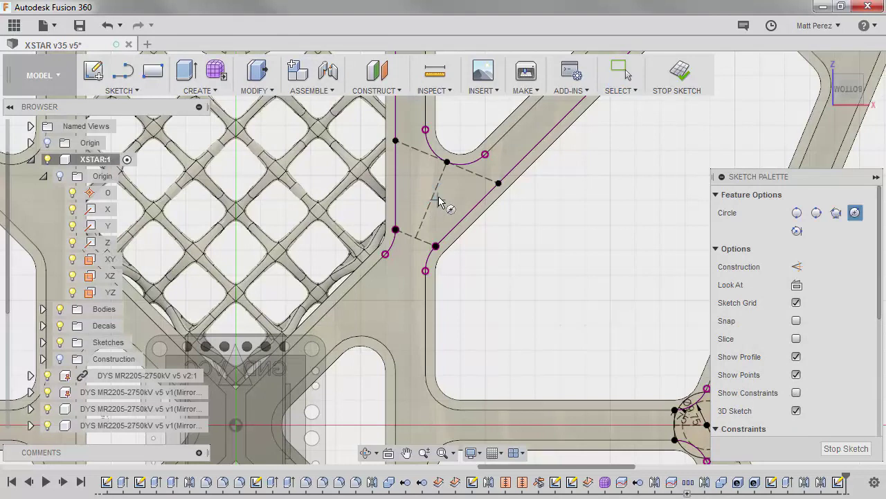
Draw a circle at the junction and dimension its diameter to 15.5 mm
left_click(431, 197)
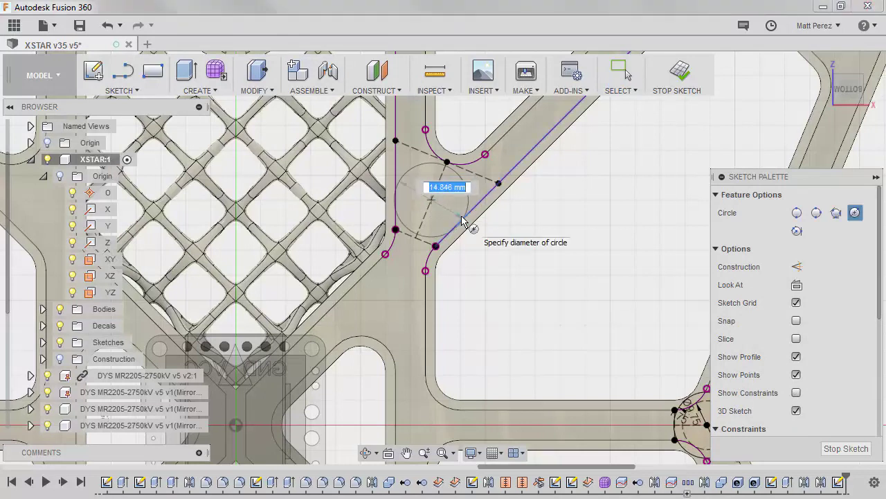
left_click(464, 222)
key("Escape")
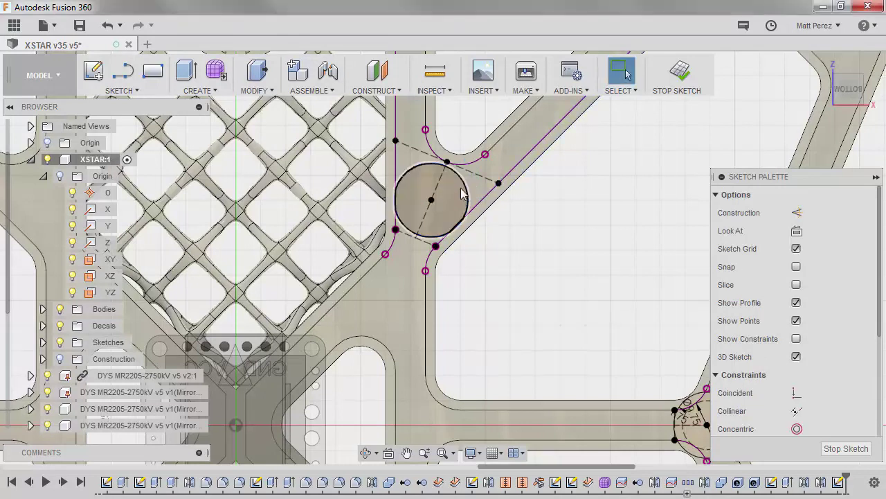
left_click(468, 185)
left_click_drag(469, 186, 455, 174)
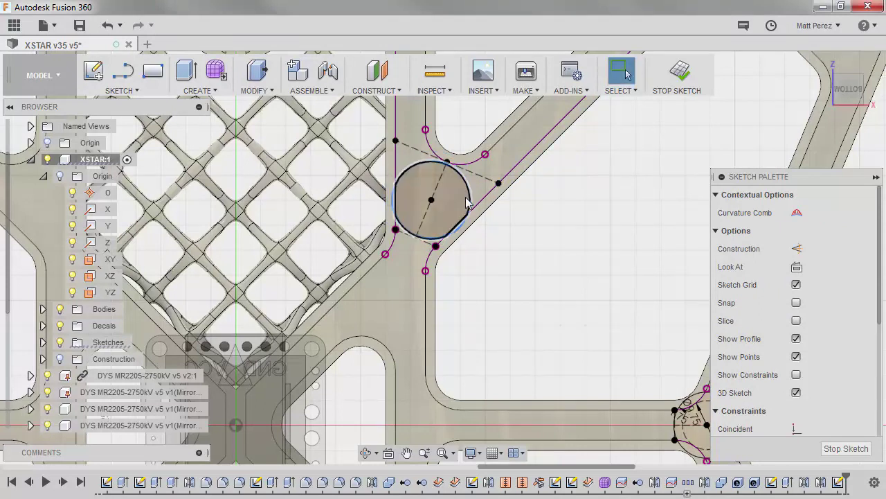
key("d")
left_click(505, 233)
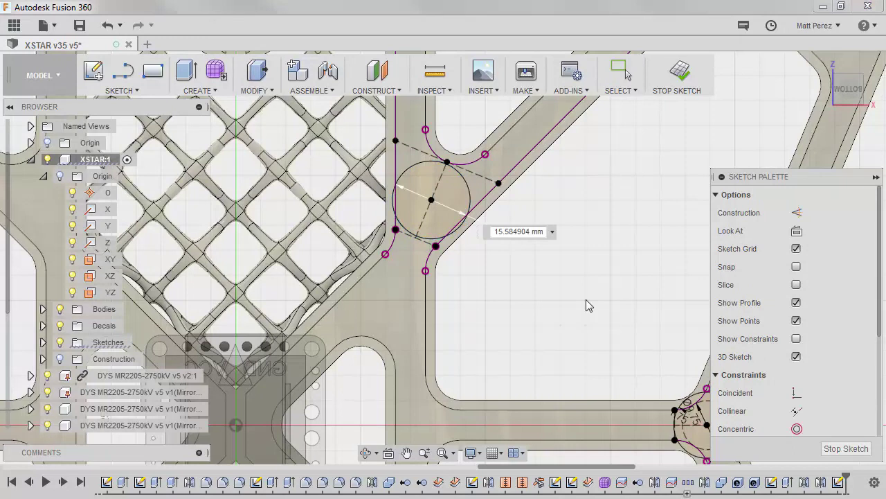
type("15.5")
key("Return")
key("Escape")
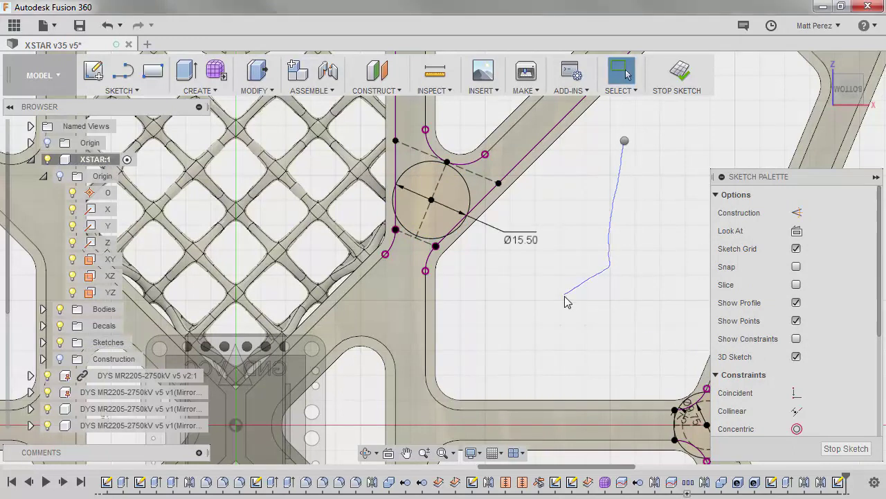
Offset the 15.5 mm boss circle outward by 1 mm
key("o")
left_click(470, 194)
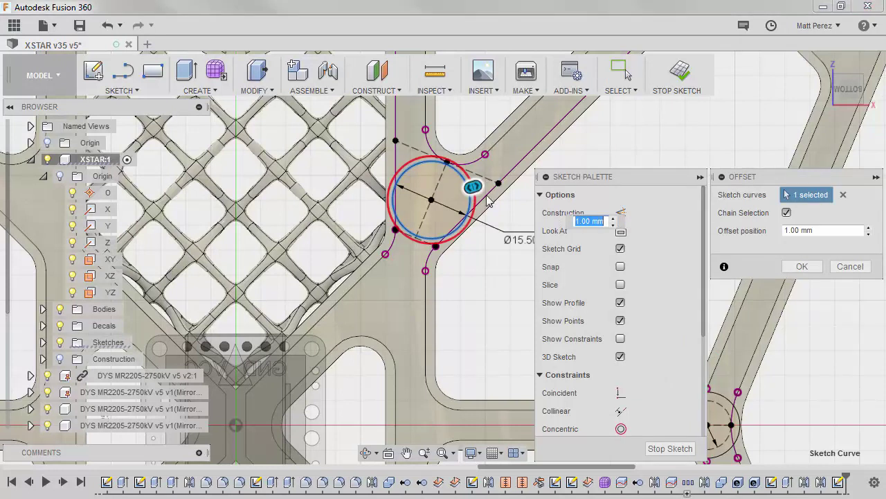
type("1.5")
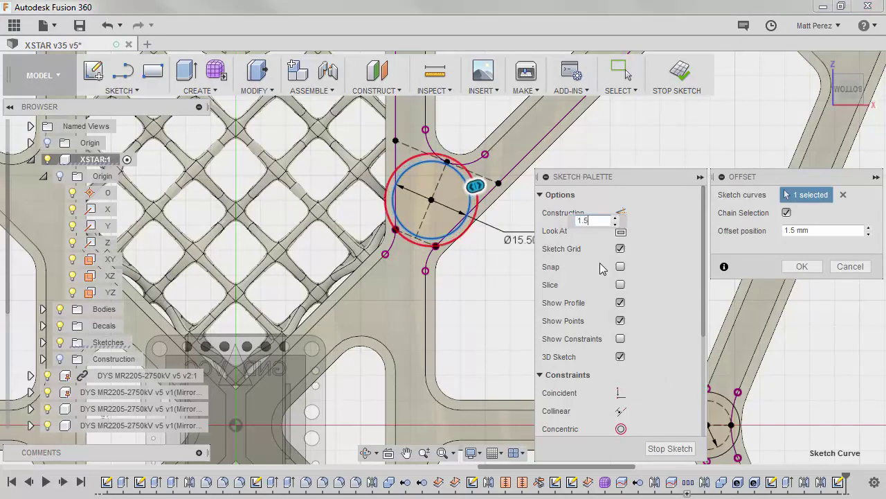
scroll(485, 249, "up", 5)
scroll(321, 157, "up", 5)
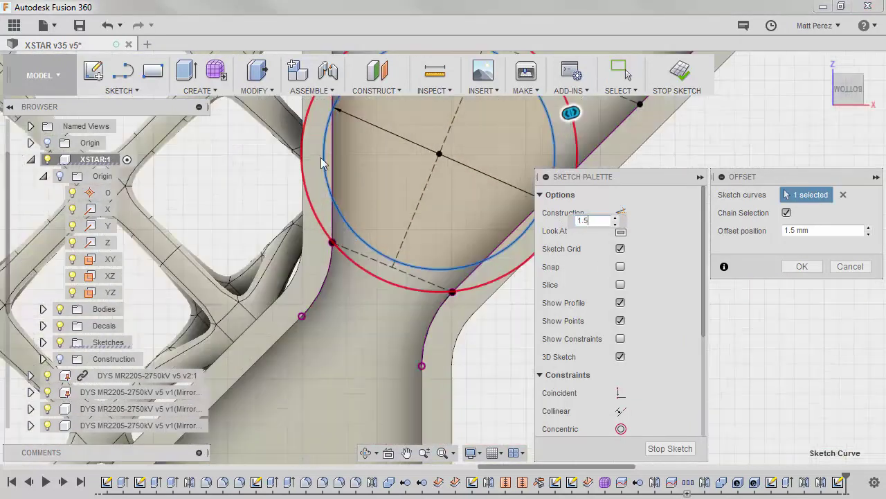
scroll(305, 158, "up", 3)
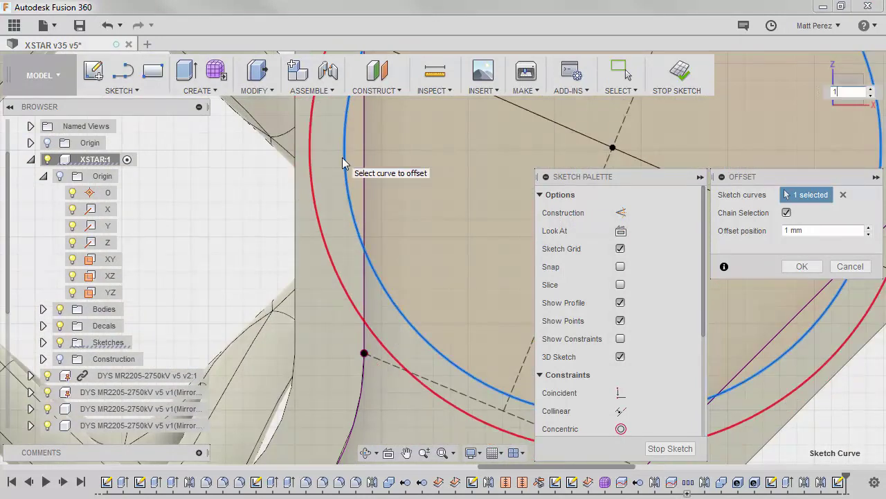
type("10")
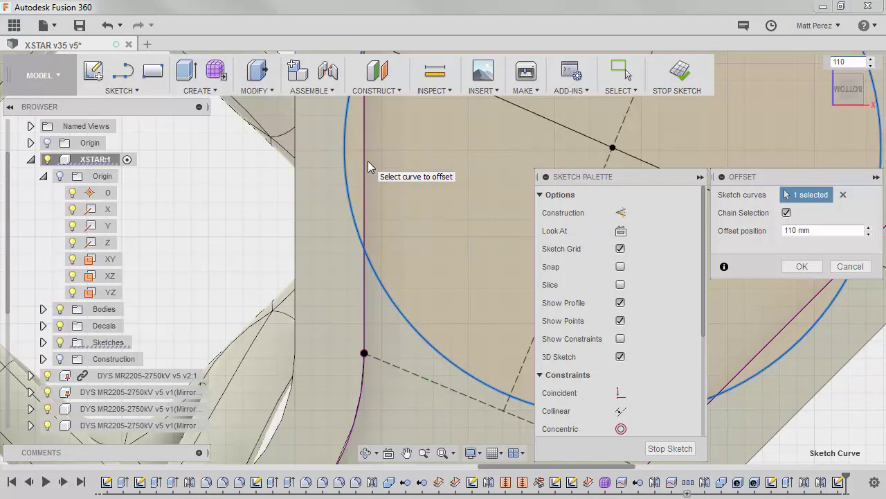
key("BackSpace")
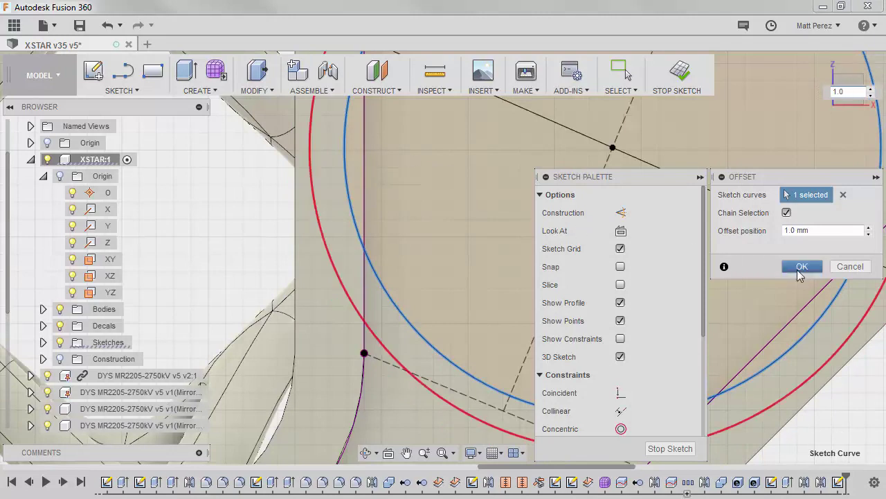
left_click(801, 266)
scroll(547, 344, "down", 5)
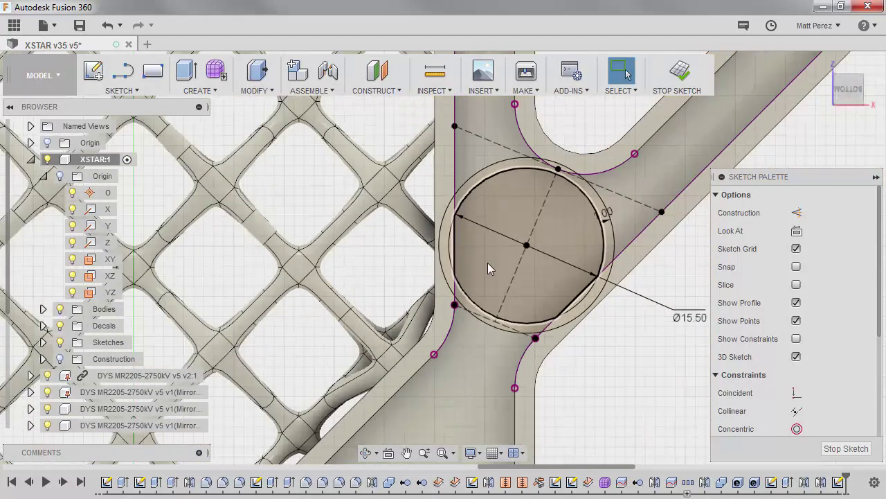
Make the inner Ø15.50 circle construction geometry
left_click(500, 177)
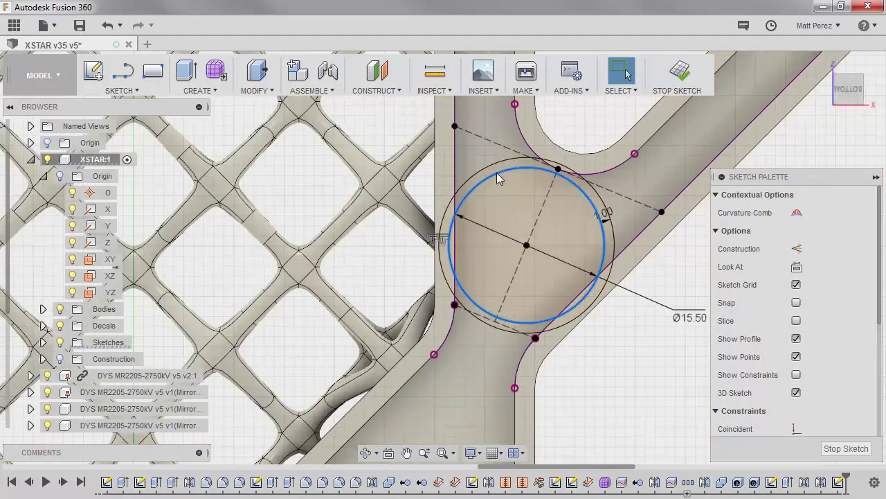
key("x")
scroll(524, 258, "down", 3)
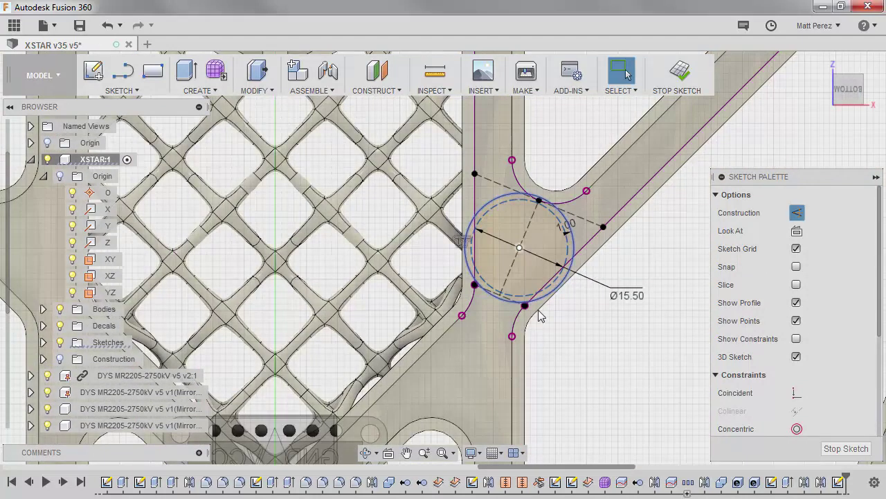
Finish the junction sketch, zoom out, and save a new version of the XSTAR design
left_click(838, 447)
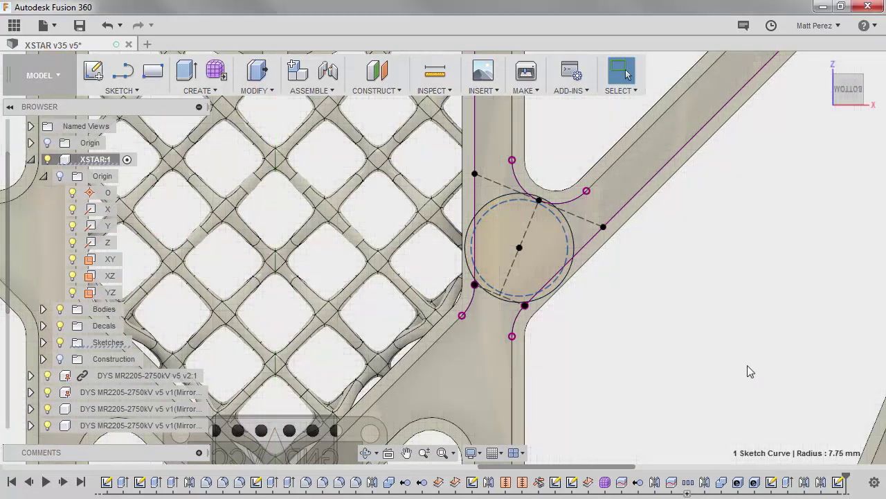
scroll(482, 236, "down", 5)
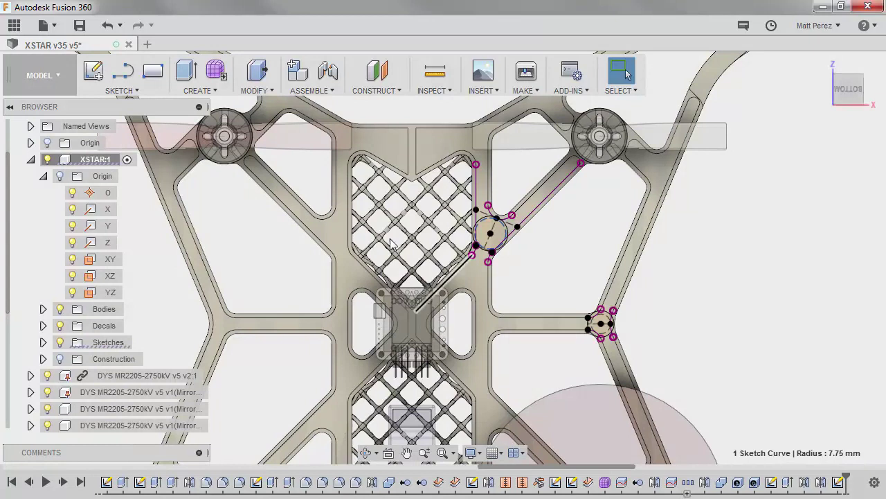
left_click(78, 28)
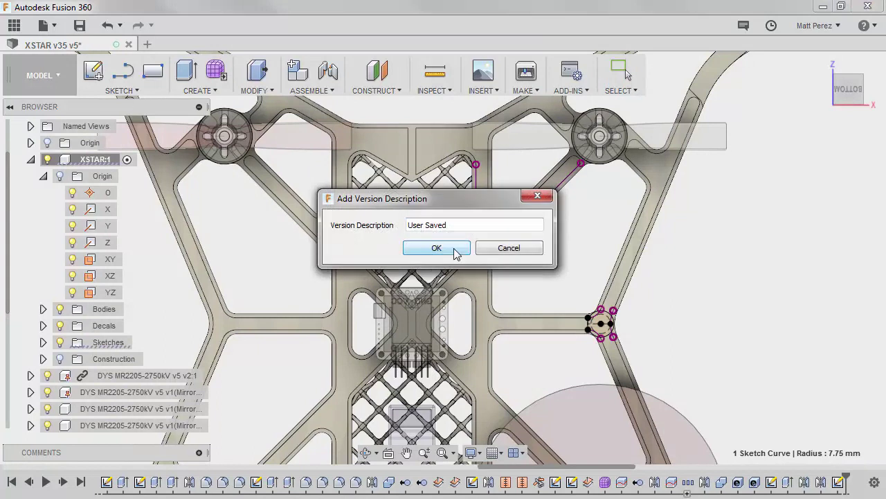